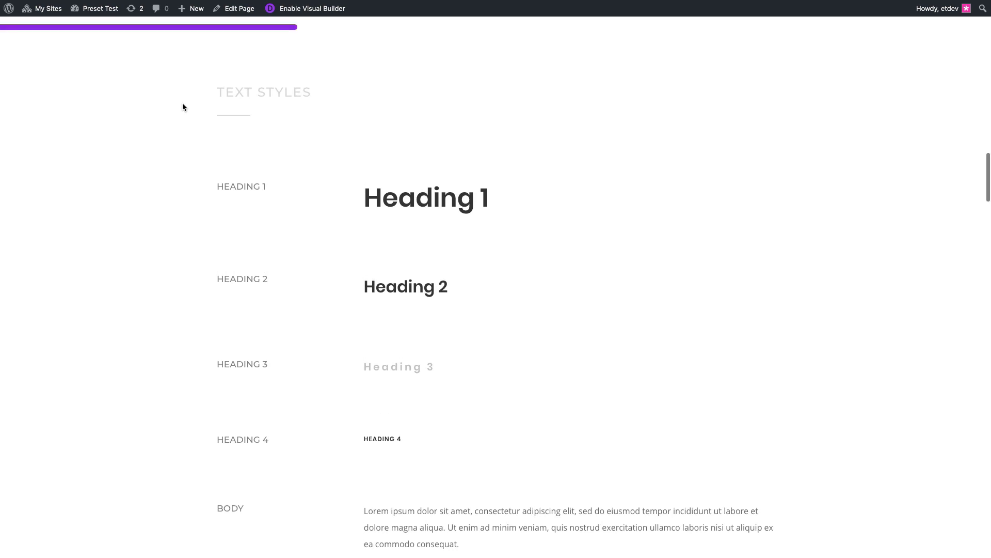
Examine the style guide's color palette section, including the solid swatches, gradients and their hex codes.
{"action": "scroll", "coordinate": [183, 107], "scroll_direction": "down", "scroll_amount": 10}
{"action": "scroll", "coordinate": [182, 107], "scroll_direction": "up", "scroll_amount": 12}
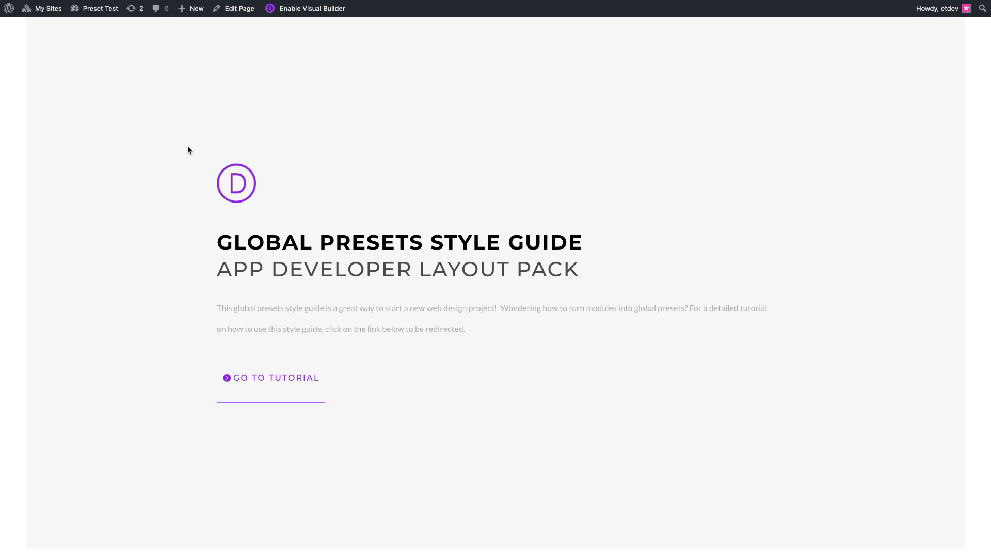
{"action": "scroll", "coordinate": [184, 148], "scroll_direction": "down", "scroll_amount": 10}
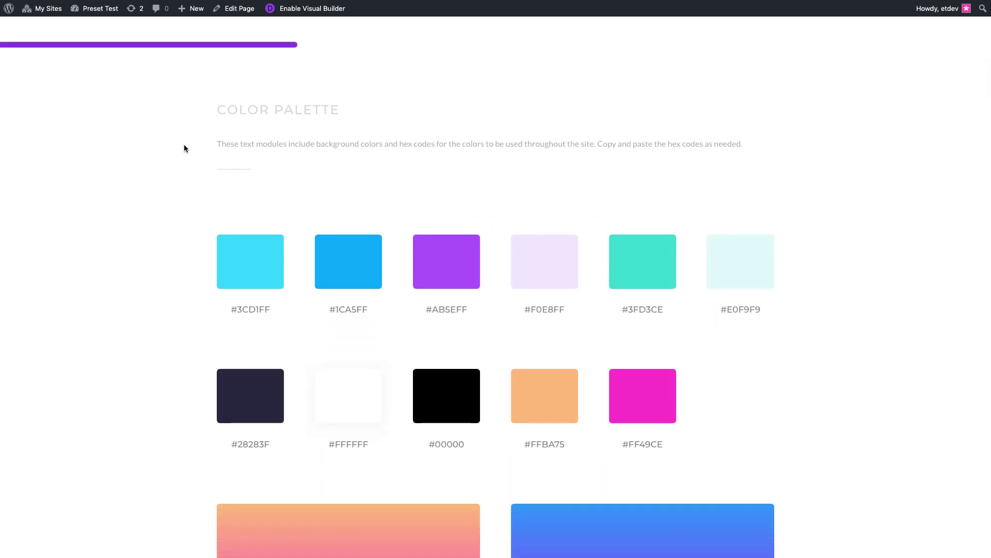
{"action": "scroll", "coordinate": [184, 148], "scroll_direction": "down", "scroll_amount": 3}
{"action": "scroll", "coordinate": [200, 193], "scroll_direction": "down", "scroll_amount": 3}
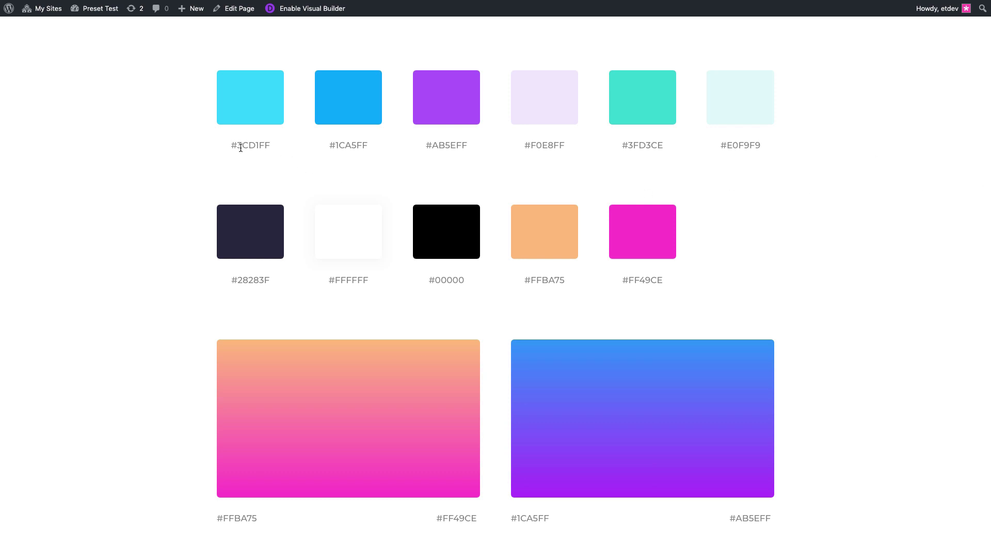
{"action": "scroll", "coordinate": [829, 177], "scroll_direction": "down", "scroll_amount": 1}
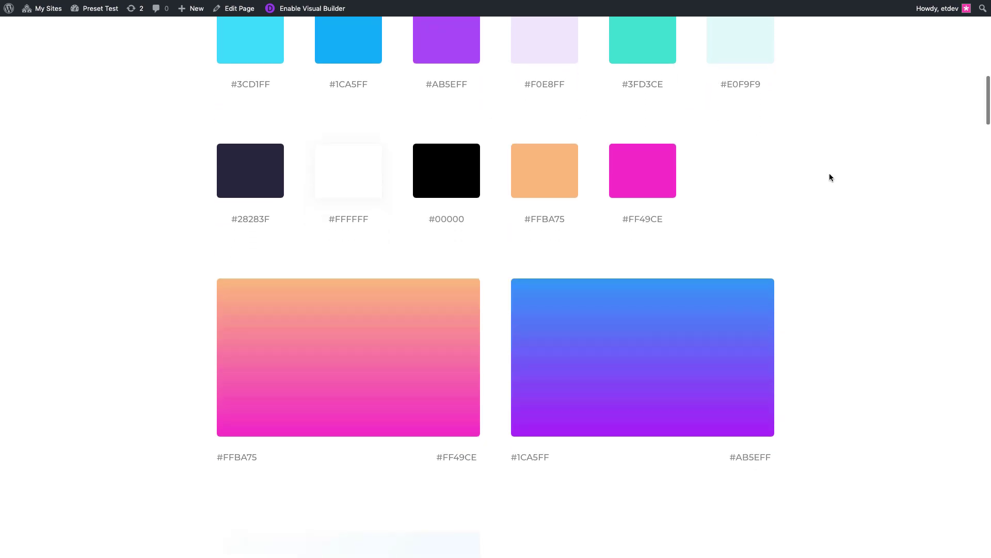
{"action": "scroll", "coordinate": [829, 177], "scroll_direction": "up", "scroll_amount": 1}
{"action": "scroll", "coordinate": [829, 177], "scroll_direction": "down", "scroll_amount": 4}
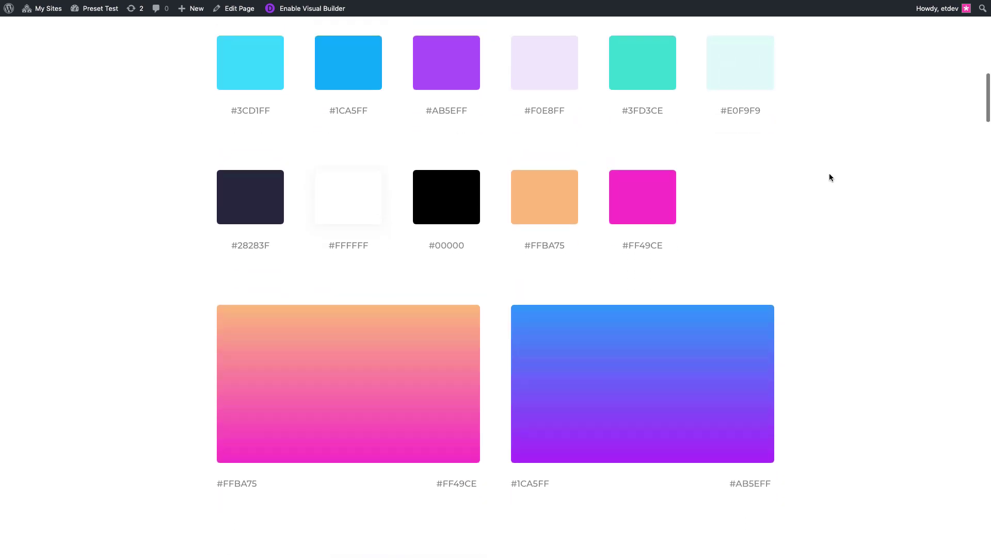
{"action": "scroll", "coordinate": [826, 178], "scroll_direction": "up", "scroll_amount": 1}
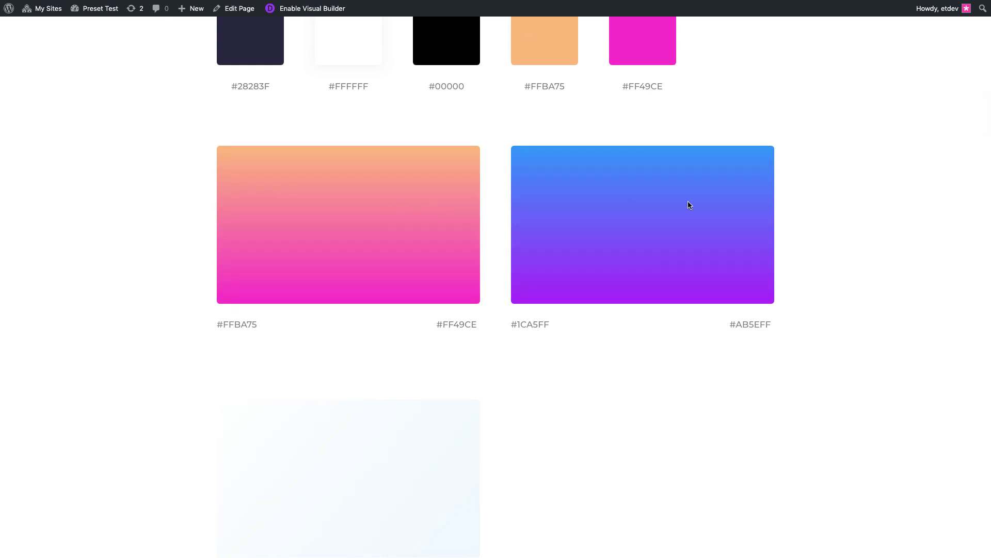
{"action": "scroll", "coordinate": [791, 197], "scroll_direction": "down", "scroll_amount": 1}
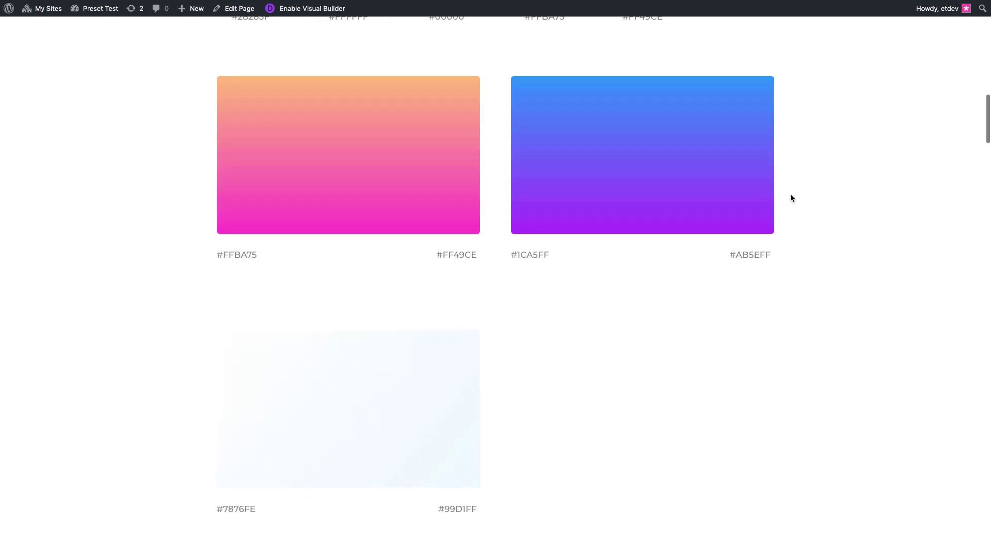
{"action": "scroll", "coordinate": [789, 197], "scroll_direction": "down", "scroll_amount": 2}
{"action": "scroll", "coordinate": [790, 196], "scroll_direction": "up", "scroll_amount": 1}
{"action": "scroll", "coordinate": [424, 373], "scroll_direction": "down", "scroll_amount": 10}
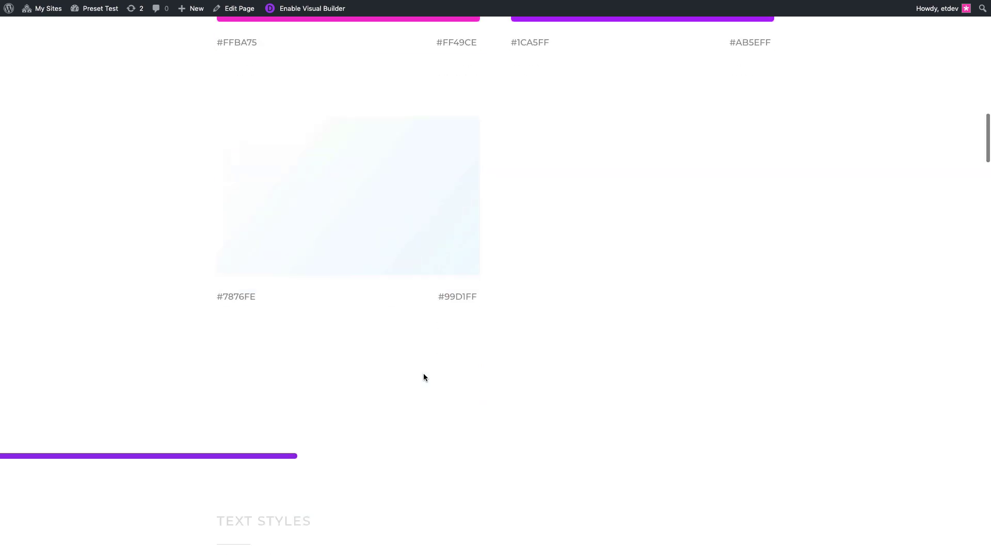
Examine the text styles section, from the headings, body, blockquote and link to the all-in-one and ranking metric styles.
{"action": "scroll", "coordinate": [424, 374], "scroll_direction": "down", "scroll_amount": 1}
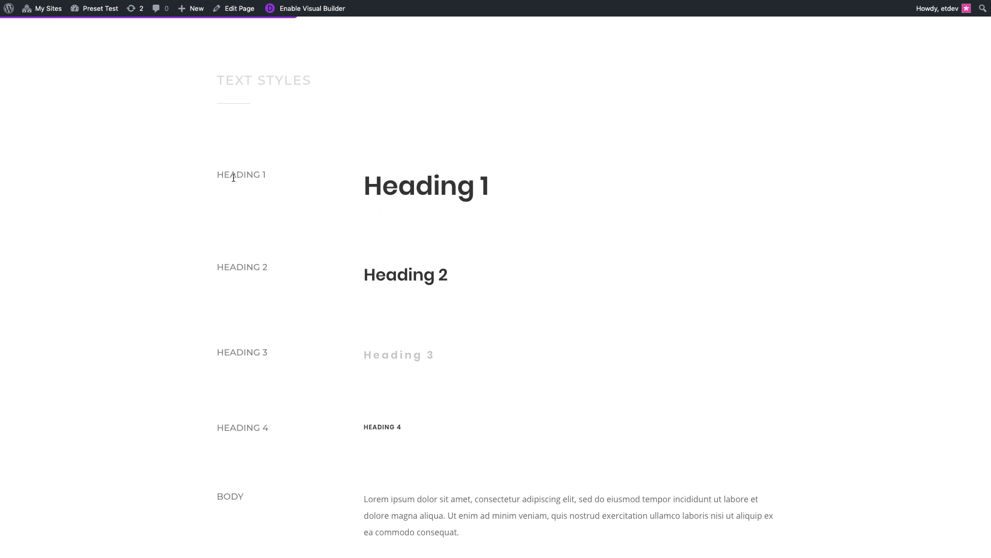
{"action": "scroll", "coordinate": [311, 277], "scroll_direction": "down", "scroll_amount": 3}
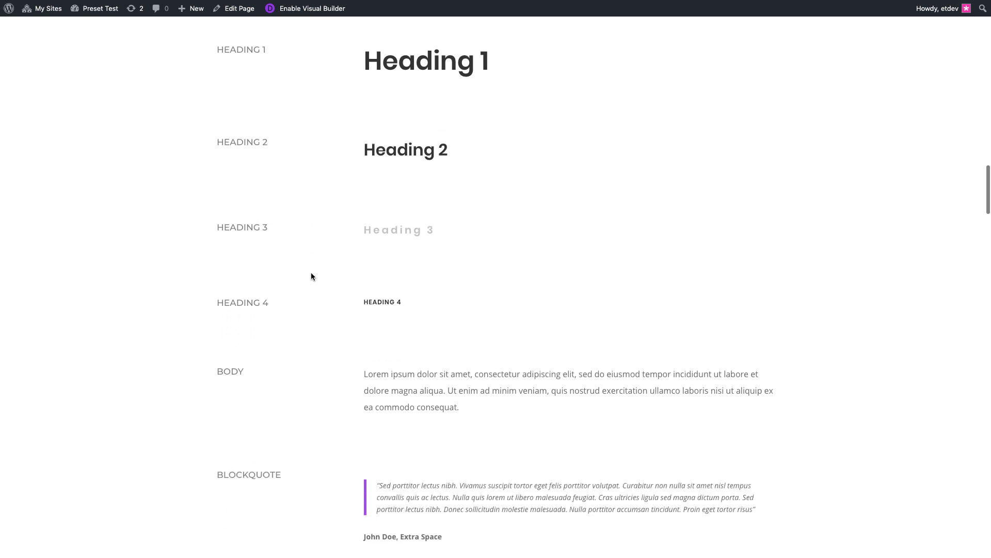
{"action": "scroll", "coordinate": [489, 259], "scroll_direction": "down", "scroll_amount": 1}
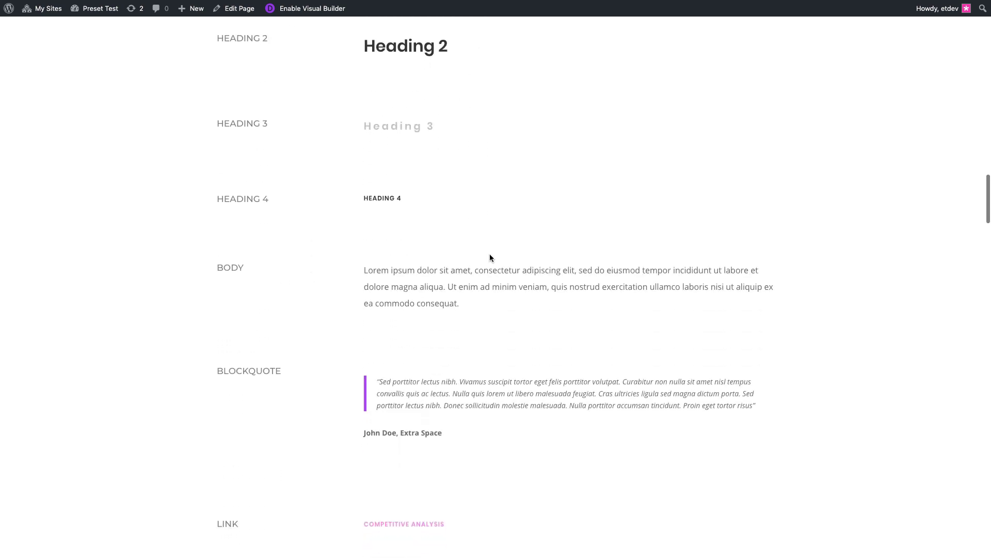
{"action": "scroll", "coordinate": [471, 259], "scroll_direction": "down", "scroll_amount": 3}
{"action": "scroll", "coordinate": [472, 259], "scroll_direction": "down", "scroll_amount": 5}
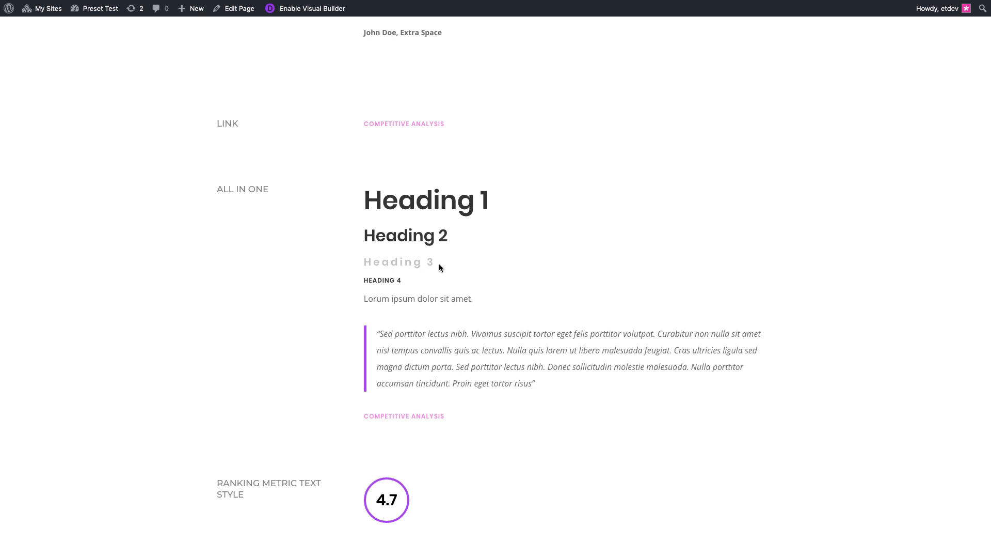
{"action": "scroll", "coordinate": [439, 267], "scroll_direction": "down", "scroll_amount": 1}
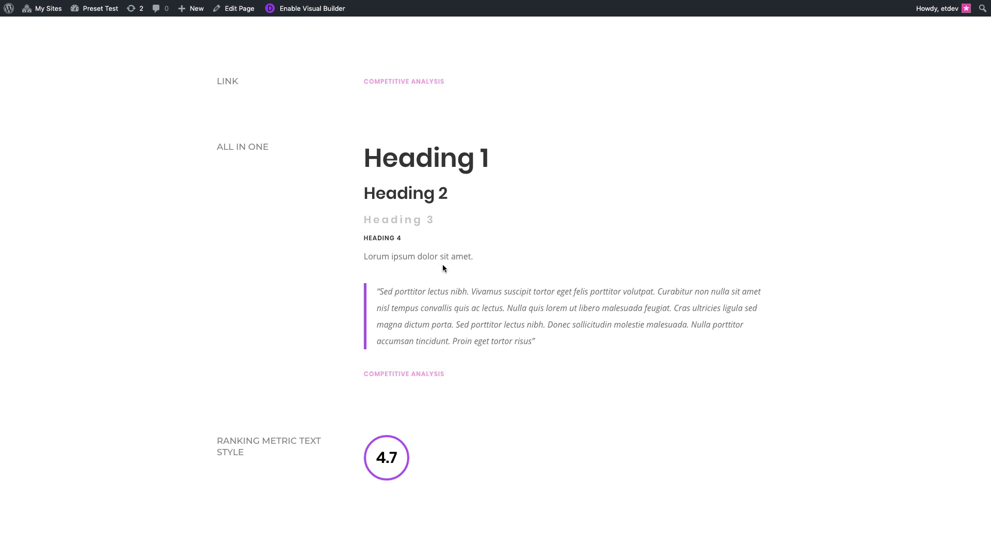
Examine the six button designs in the style guide's Button Modules section.
{"action": "scroll", "coordinate": [464, 248], "scroll_direction": "down", "scroll_amount": 15}
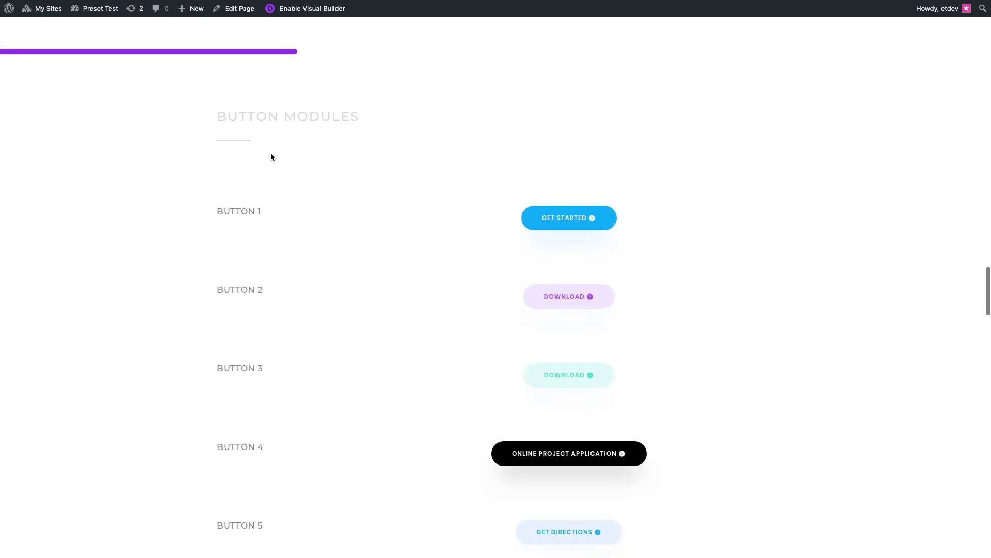
{"action": "scroll", "coordinate": [271, 156], "scroll_direction": "down", "scroll_amount": 1}
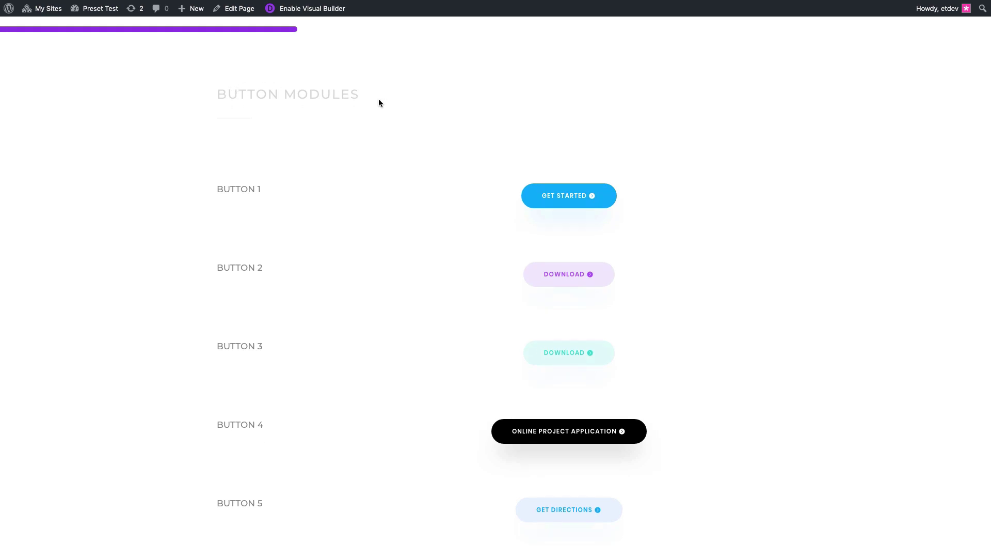
{"action": "scroll", "coordinate": [377, 131], "scroll_direction": "down", "scroll_amount": 4}
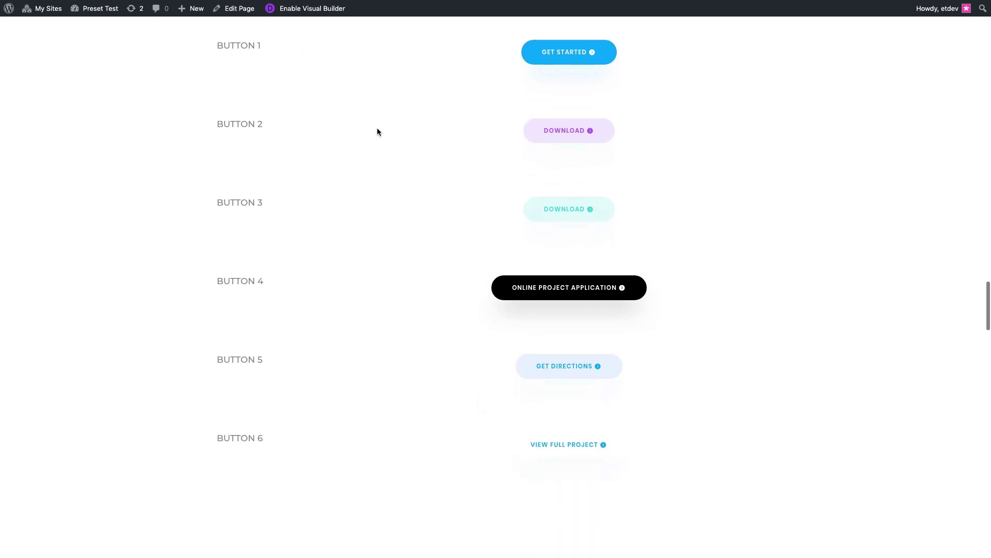
{"action": "scroll", "coordinate": [377, 132], "scroll_direction": "up", "scroll_amount": 1}
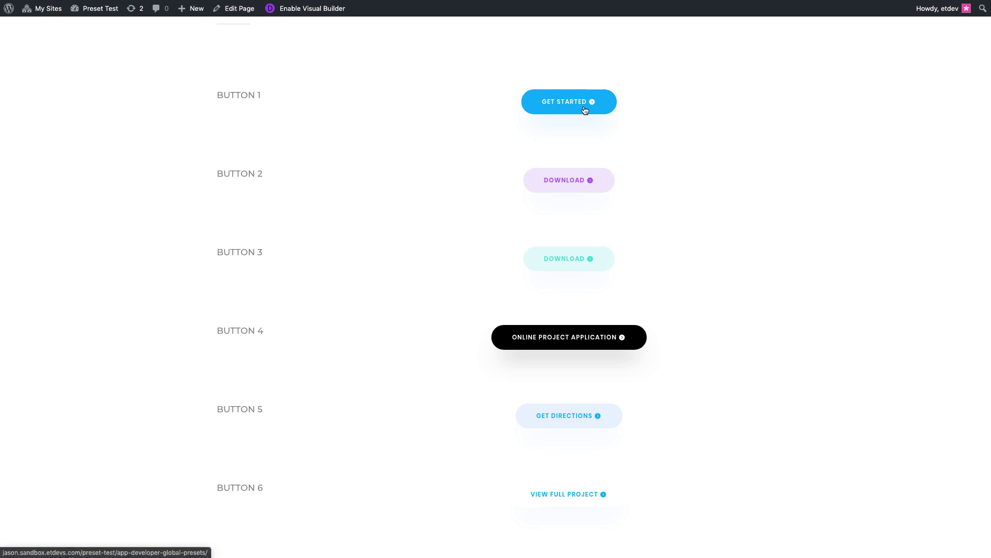
{"action": "scroll", "coordinate": [585, 110], "scroll_direction": "down", "scroll_amount": 7}
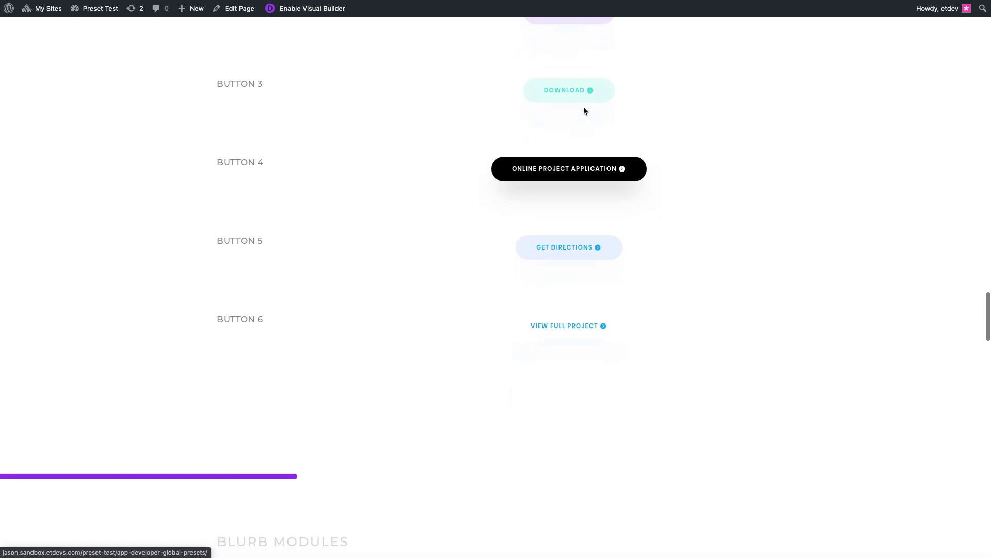
{"action": "scroll", "coordinate": [584, 111], "scroll_direction": "down", "scroll_amount": 3}
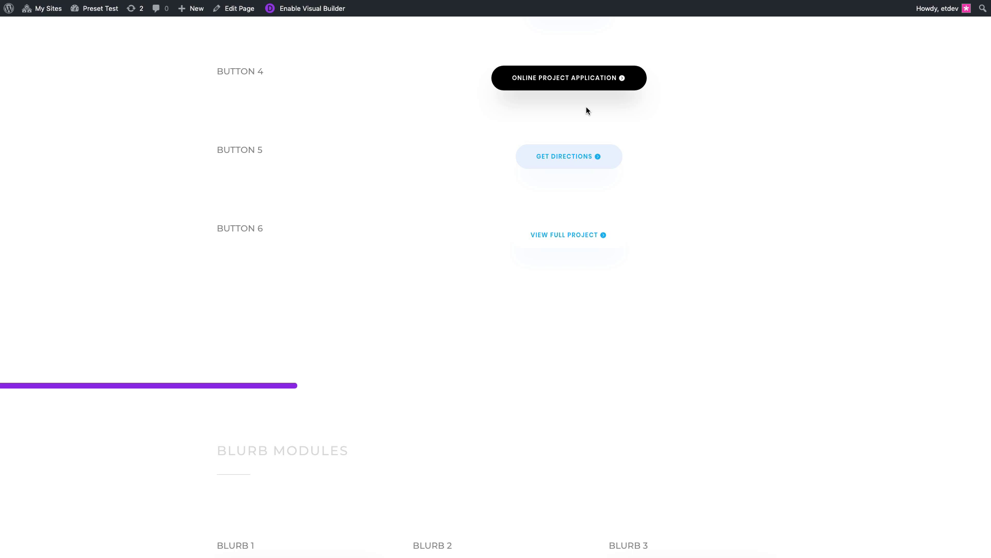
Examine the blurb designs in the style guide's Blurb Modules section.
{"action": "scroll", "coordinate": [586, 110], "scroll_direction": "down", "scroll_amount": 15}
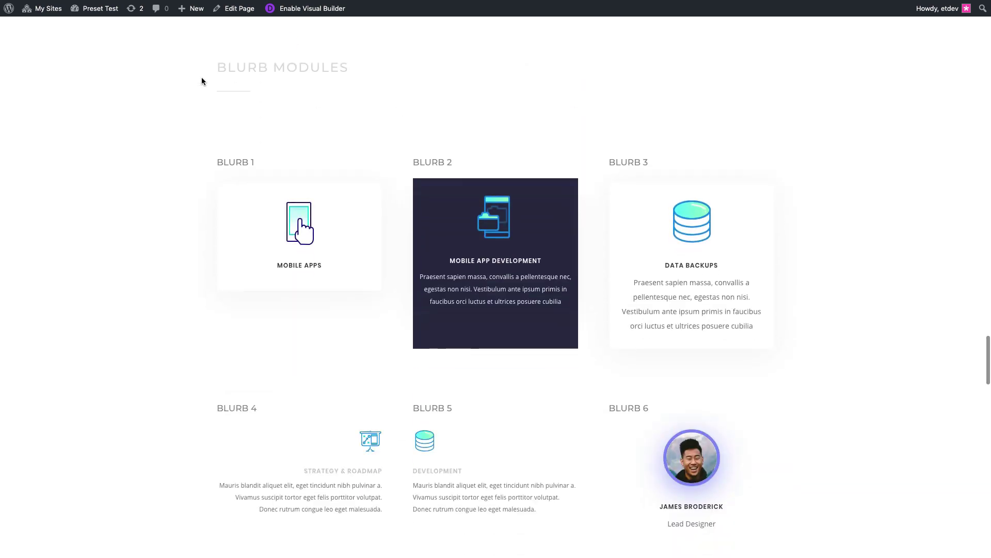
{"action": "scroll", "coordinate": [260, 169], "scroll_direction": "down", "scroll_amount": 2}
{"action": "scroll", "coordinate": [264, 165], "scroll_direction": "down", "scroll_amount": 8}
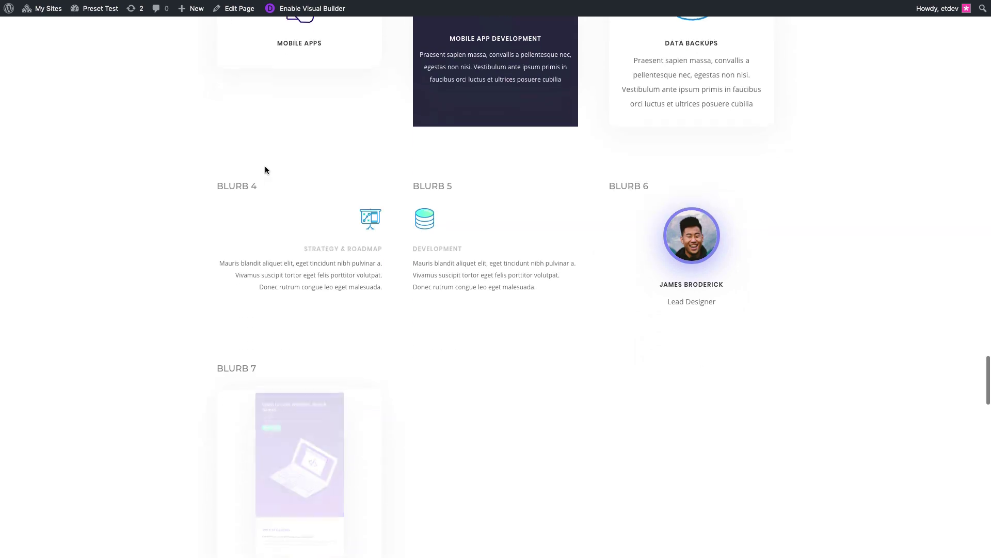
{"action": "scroll", "coordinate": [265, 166], "scroll_direction": "up", "scroll_amount": 6}
{"action": "scroll", "coordinate": [265, 166], "scroll_direction": "down", "scroll_amount": 1}
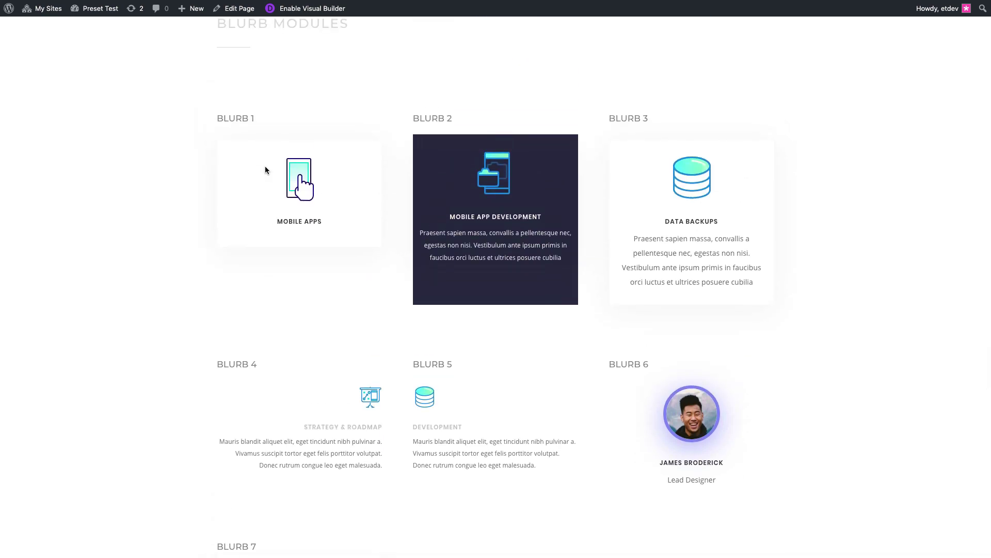
Examine the Other Modules section, covering dividers, toggles, number counter, social media follow and contact form.
{"action": "scroll", "coordinate": [559, 172], "scroll_direction": "down", "scroll_amount": 20}
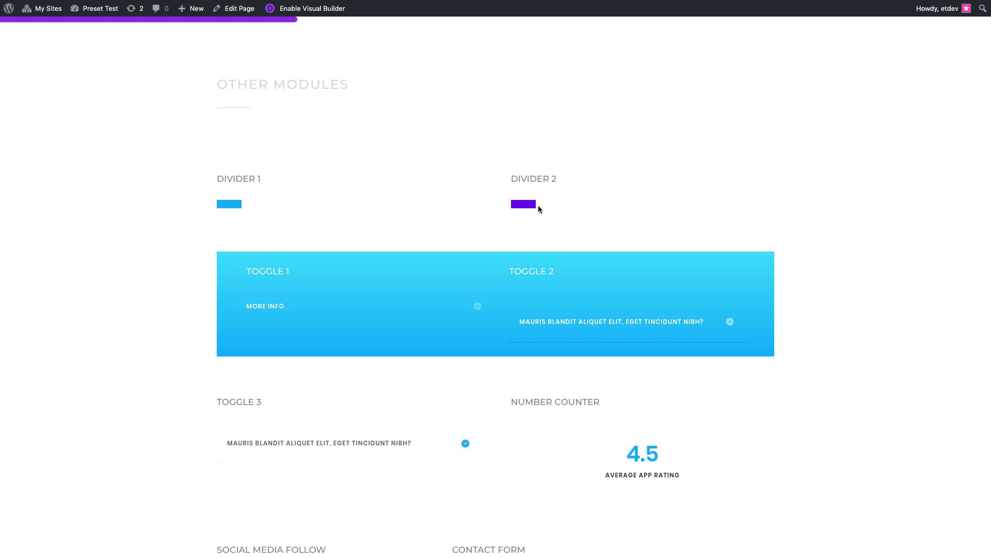
{"action": "scroll", "coordinate": [343, 161], "scroll_direction": "down", "scroll_amount": 3}
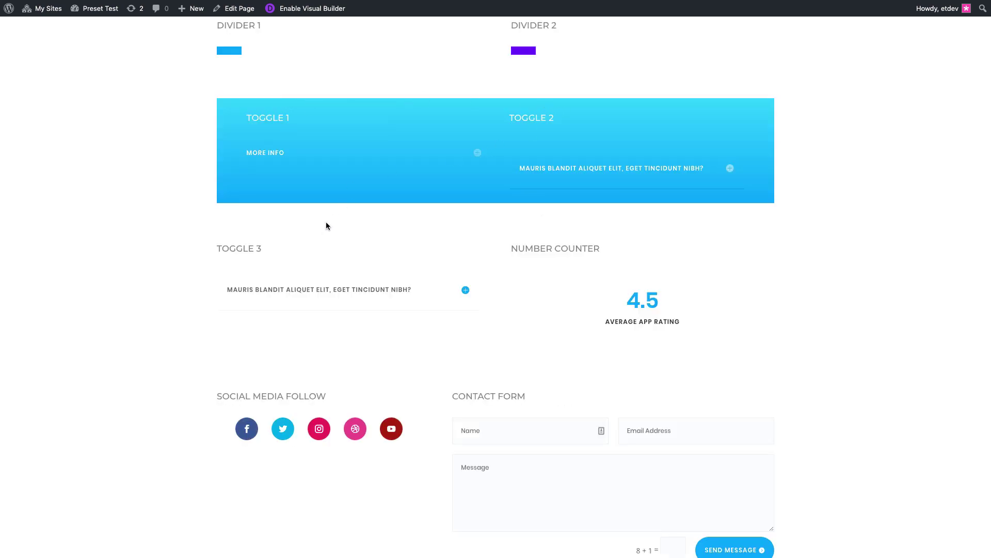
{"action": "scroll", "coordinate": [326, 225], "scroll_direction": "down", "scroll_amount": 1}
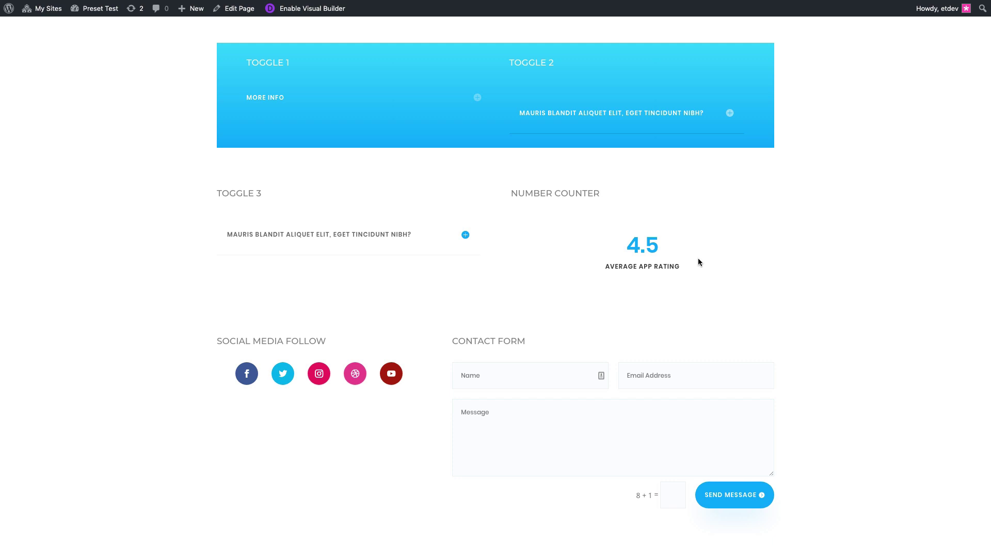
{"action": "left_click_drag", "start_coordinate": [698, 259], "coordinate": [621, 253]}
{"action": "left_click", "coordinate": [544, 244]}
{"action": "scroll", "coordinate": [544, 244], "scroll_direction": "down", "scroll_amount": 3}
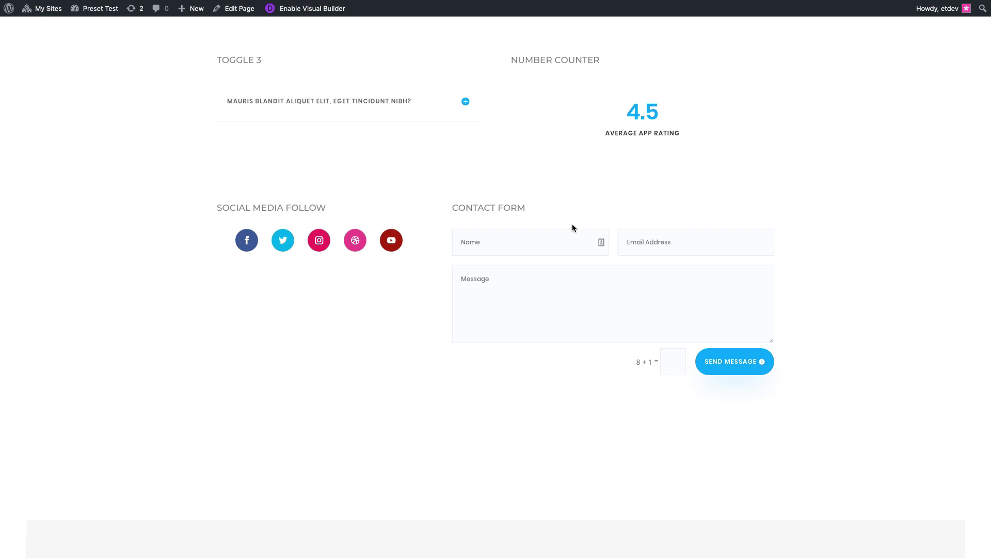
{"action": "scroll", "coordinate": [834, 349], "scroll_direction": "down", "scroll_amount": 10}
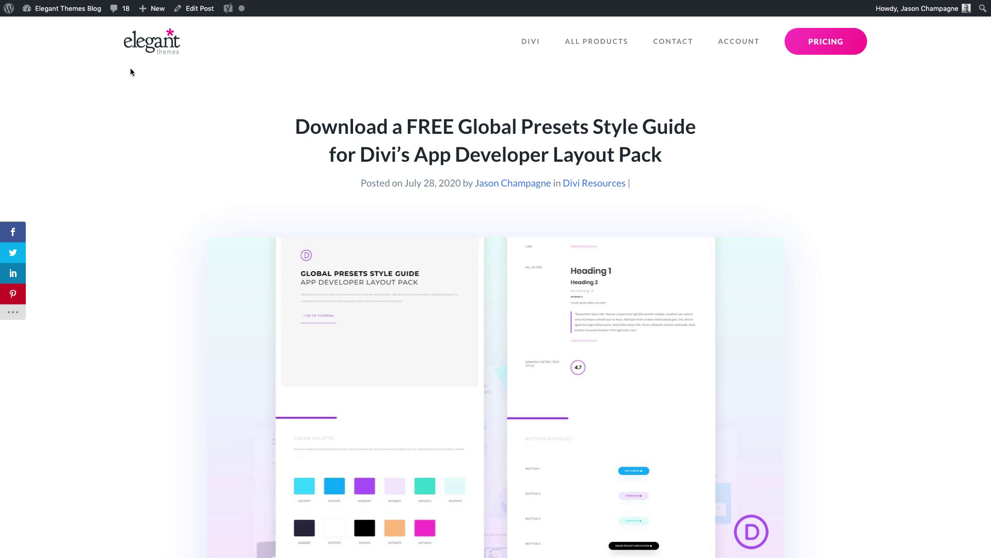
Find the download section for the App Developer global presets style guide in the Elegant Themes blog post.
{"action": "scroll", "coordinate": [147, 190], "scroll_direction": "down", "scroll_amount": 10}
{"action": "scroll", "coordinate": [147, 191], "scroll_direction": "down", "scroll_amount": 15}
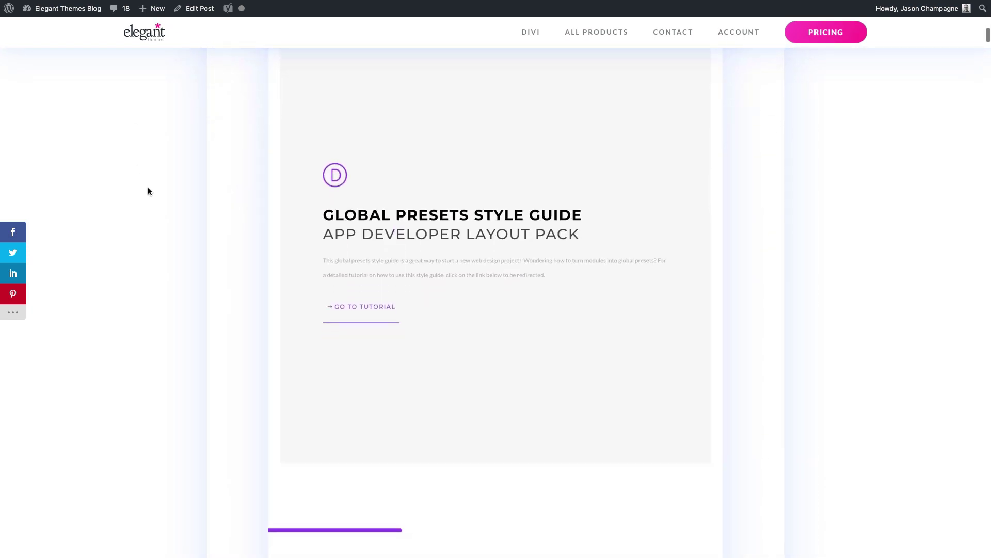
{"action": "scroll", "coordinate": [149, 191], "scroll_direction": "down", "scroll_amount": 15}
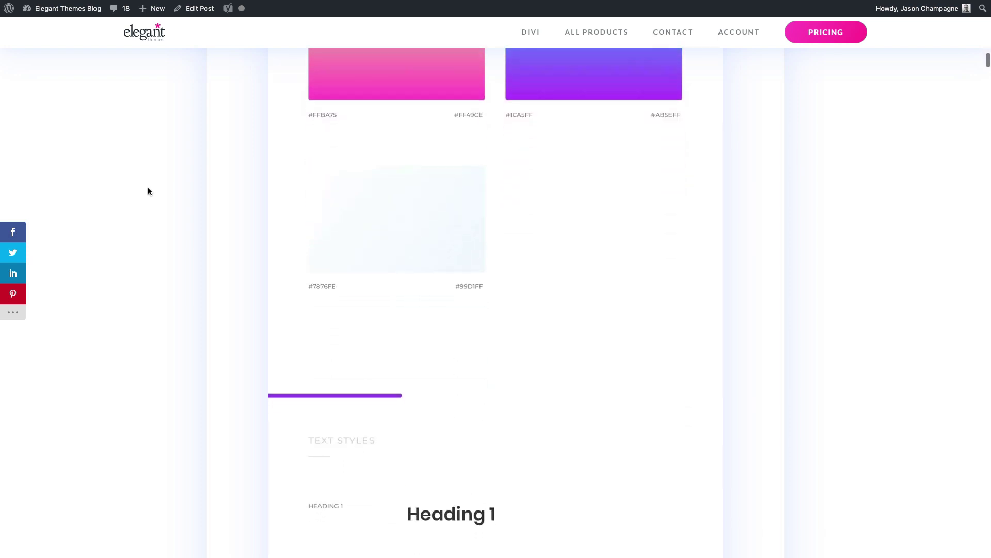
{"action": "scroll", "coordinate": [147, 191], "scroll_direction": "down", "scroll_amount": 15}
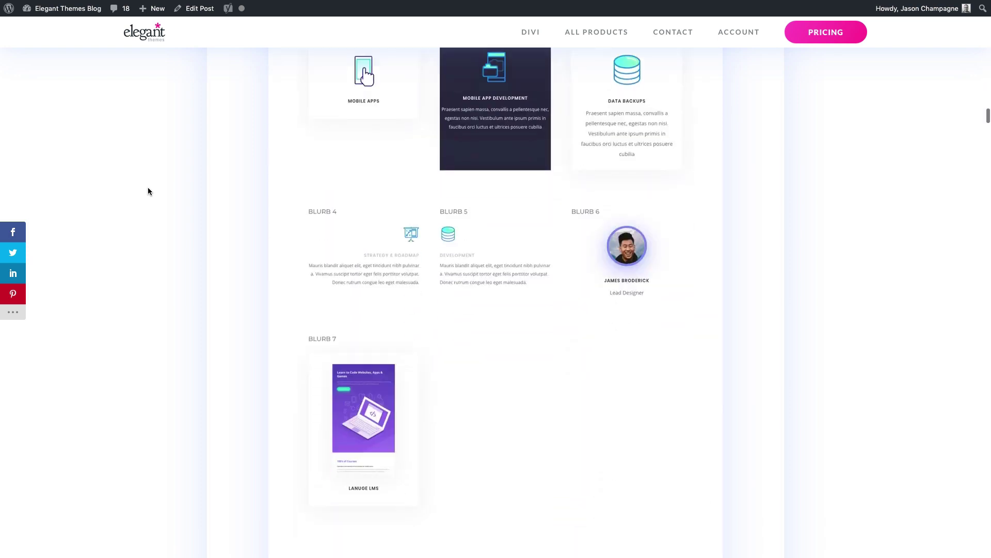
{"action": "scroll", "coordinate": [147, 191], "scroll_direction": "down", "scroll_amount": 15}
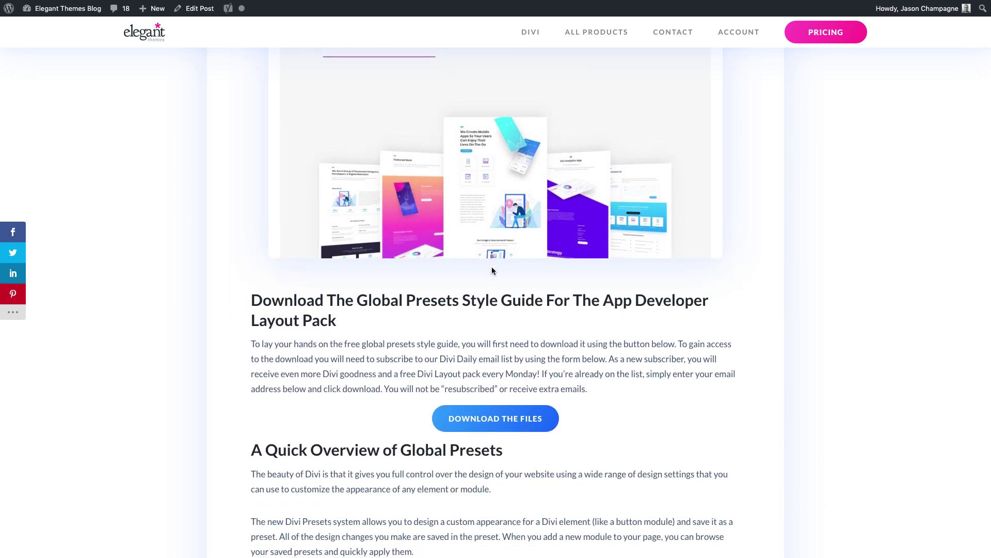
{"action": "scroll", "coordinate": [554, 310], "scroll_direction": "down", "scroll_amount": 3}
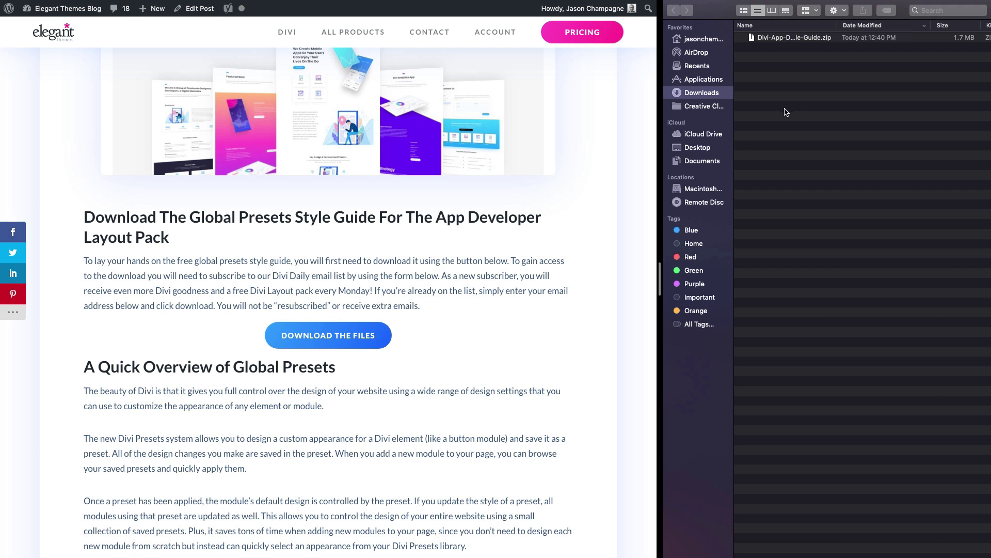
Switch to Finder and extract the downloaded Divi style guide zip file in the Downloads folder.
{"action": "left_click_drag", "start_coordinate": [773, 41], "coordinate": [773, 41]}
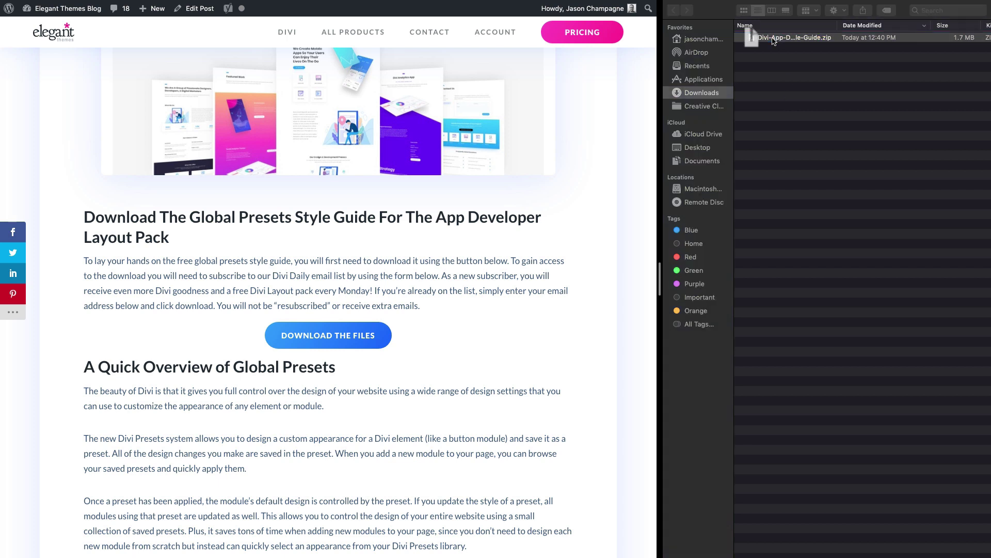
{"action": "left_click", "coordinate": [788, 62]}
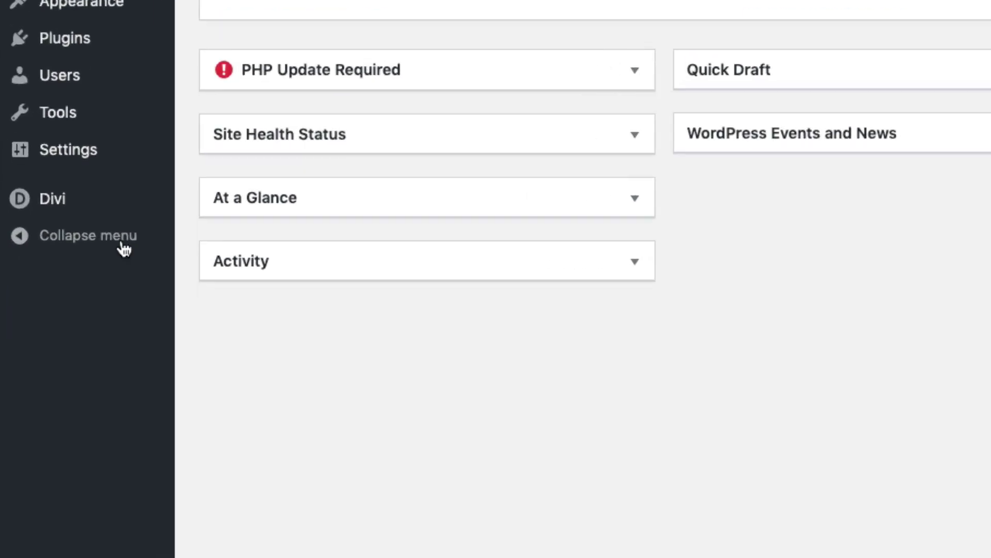
Import the Divi App Developer global presets style guide file into the Divi Library without its presets.
{"action": "mouse_move", "coordinate": [32, 280]}
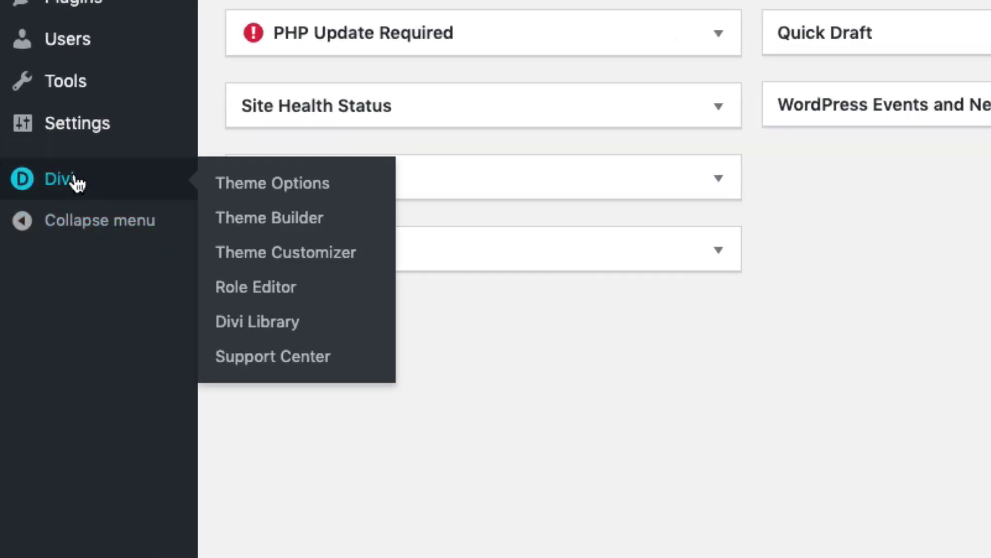
{"action": "left_click", "coordinate": [276, 322]}
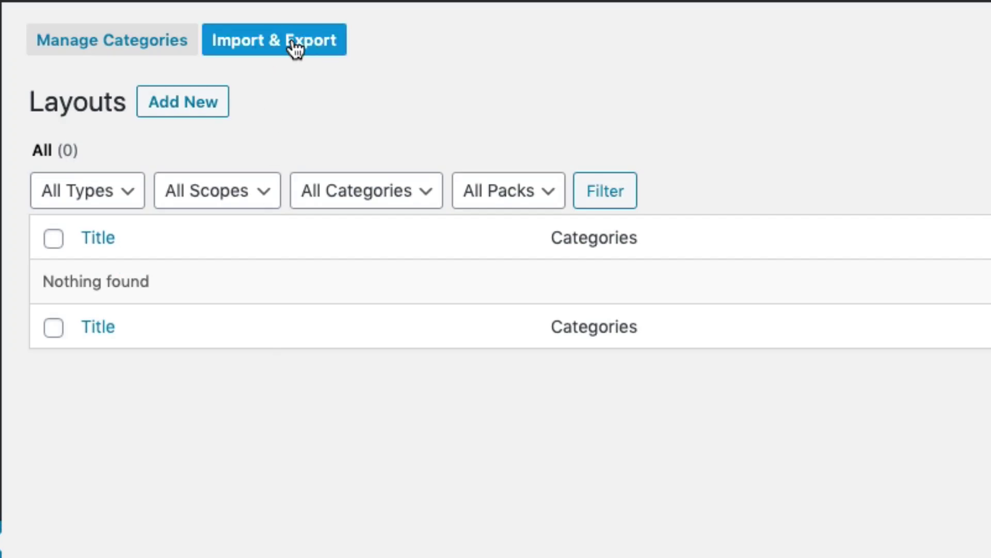
{"action": "left_click", "coordinate": [293, 43]}
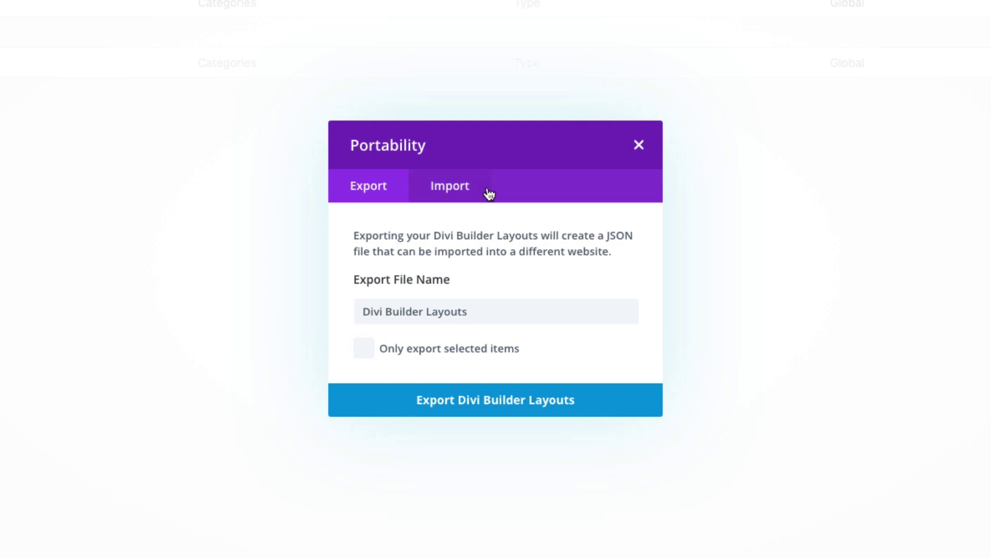
{"action": "left_click", "coordinate": [454, 193]}
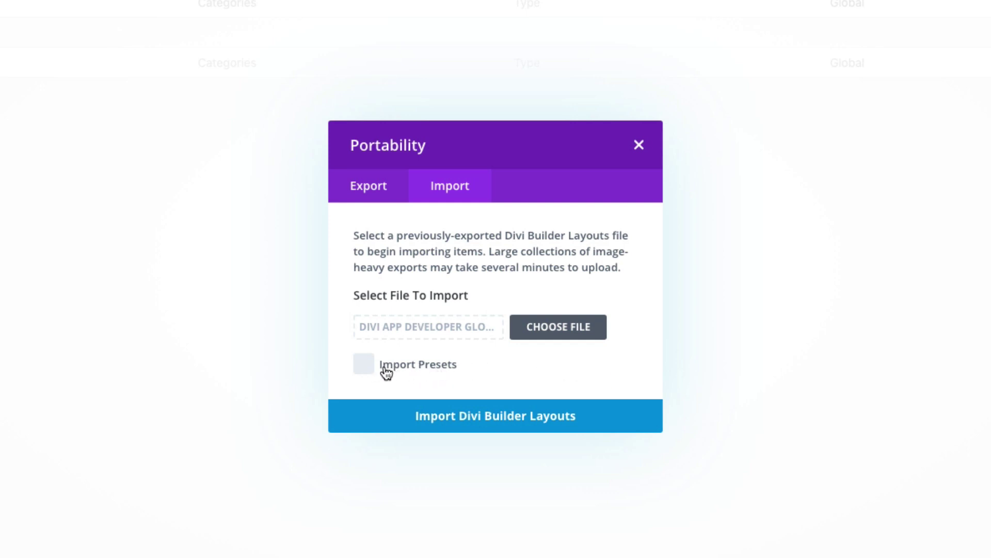
{"action": "left_click", "coordinate": [495, 428]}
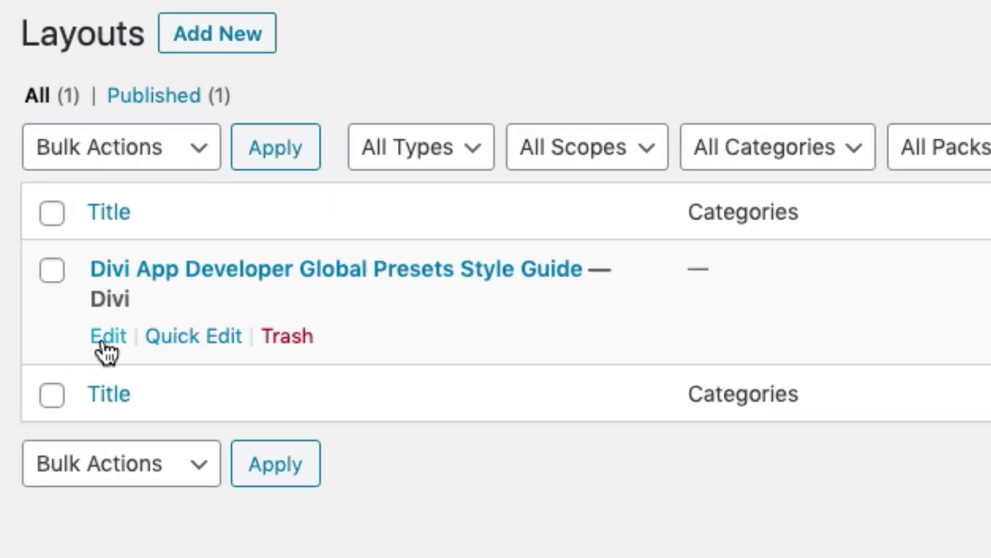
Open the imported style guide layout for front-end building and go to the All In One sample in Text Styles.
{"action": "left_click", "coordinate": [104, 345]}
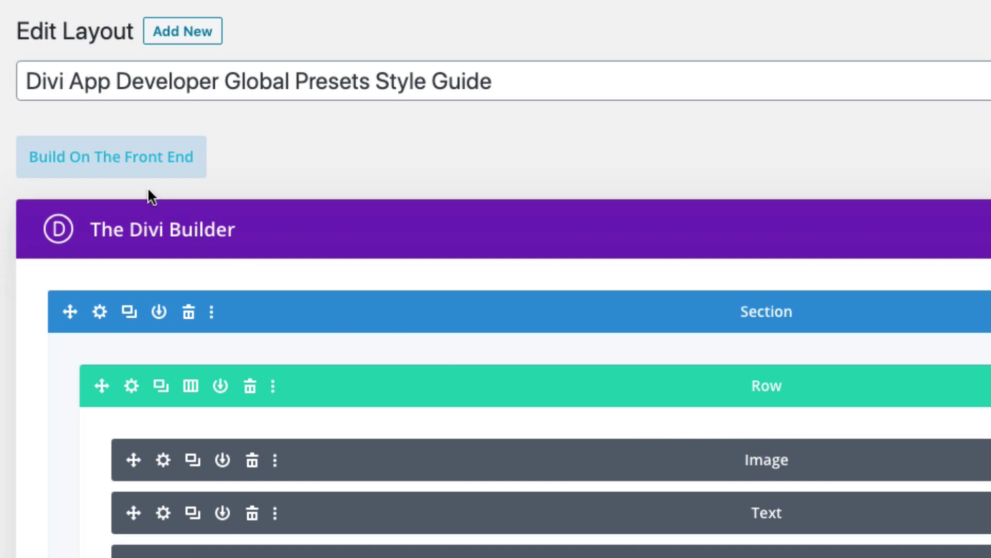
{"action": "left_click", "coordinate": [129, 170]}
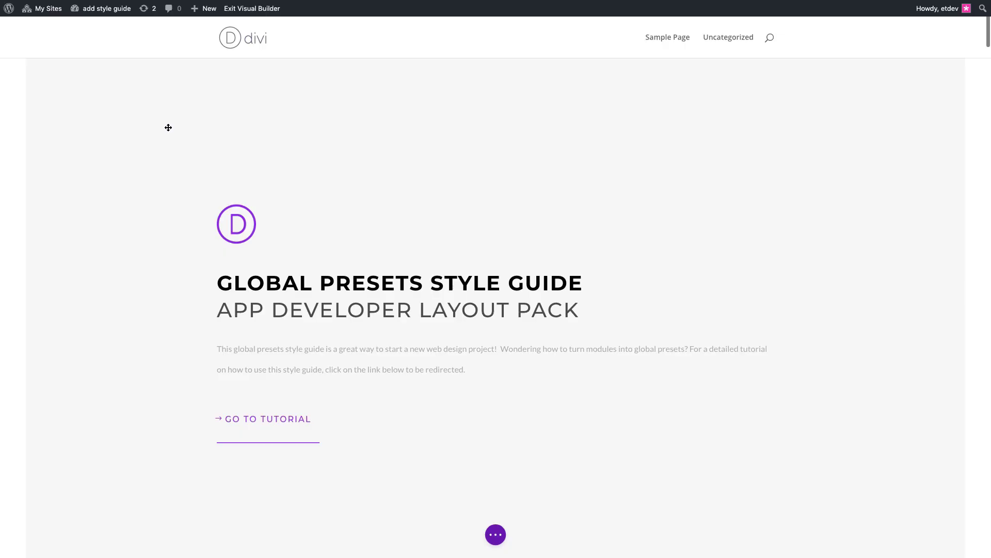
{"action": "scroll", "coordinate": [168, 127], "scroll_direction": "down", "scroll_amount": 15}
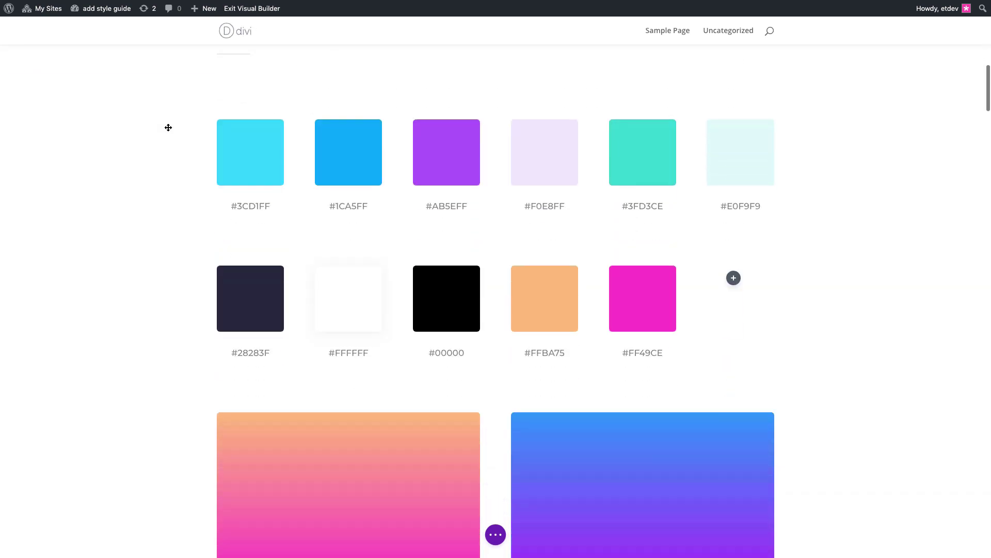
{"action": "scroll", "coordinate": [169, 128], "scroll_direction": "down", "scroll_amount": 7}
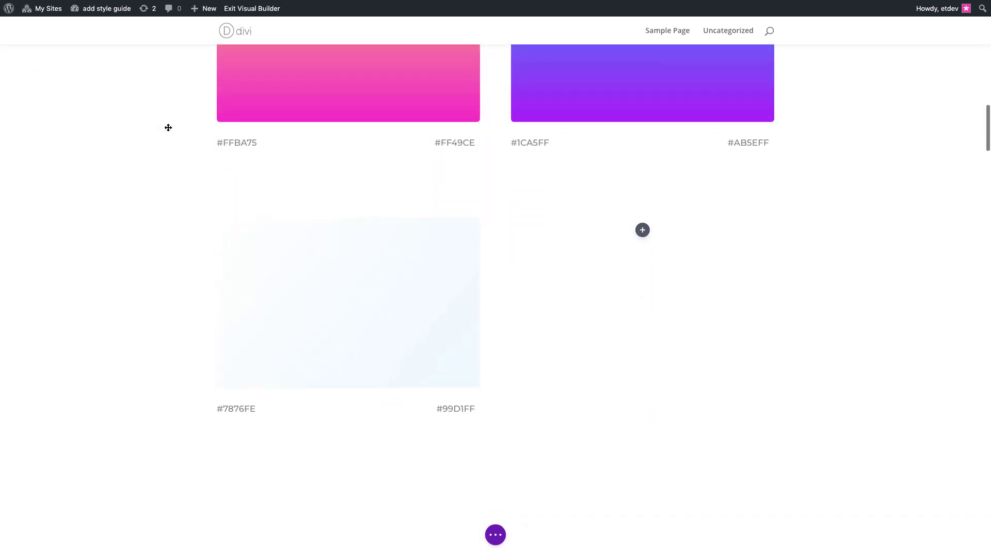
{"action": "scroll", "coordinate": [168, 128], "scroll_direction": "down", "scroll_amount": 10}
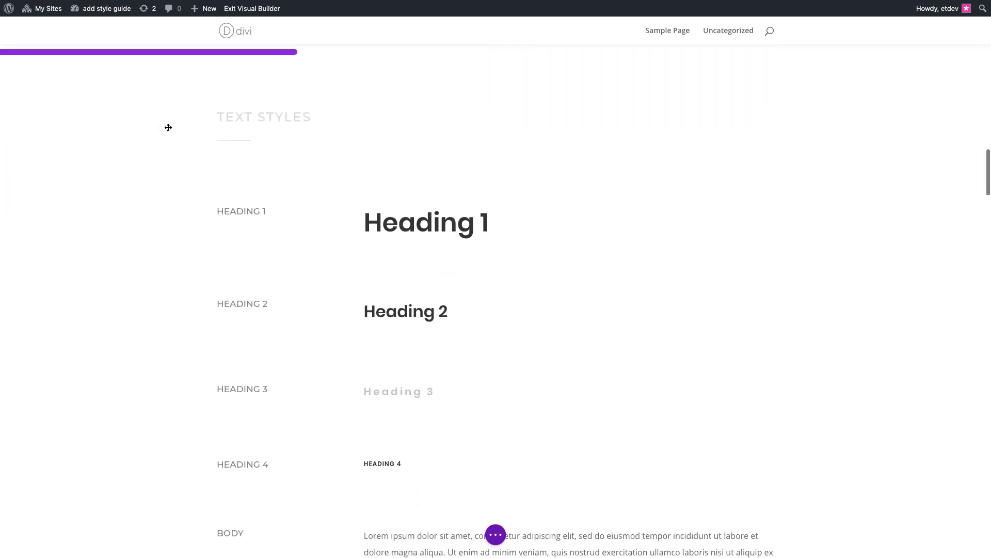
{"action": "scroll", "coordinate": [168, 127], "scroll_direction": "down", "scroll_amount": 5}
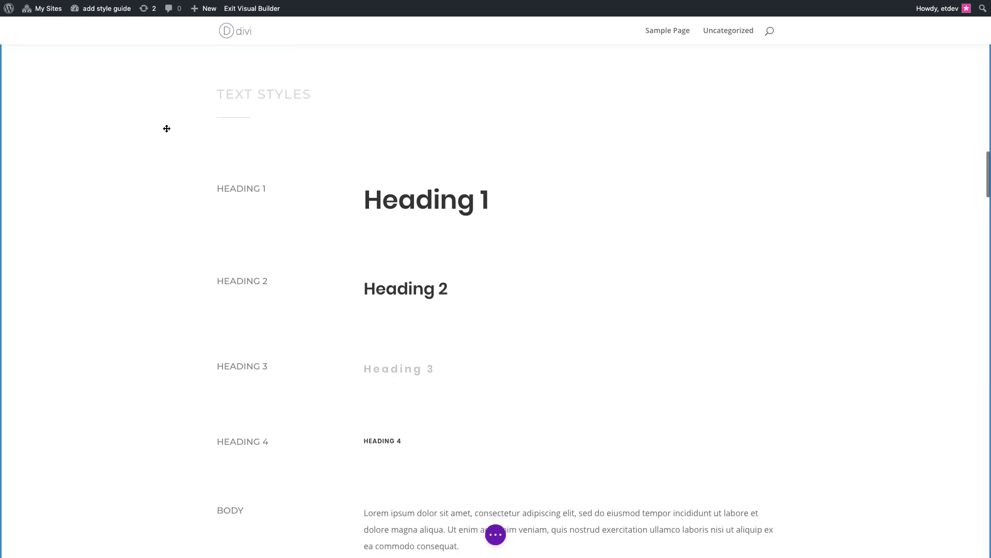
{"action": "scroll", "coordinate": [167, 128], "scroll_direction": "down", "scroll_amount": 11}
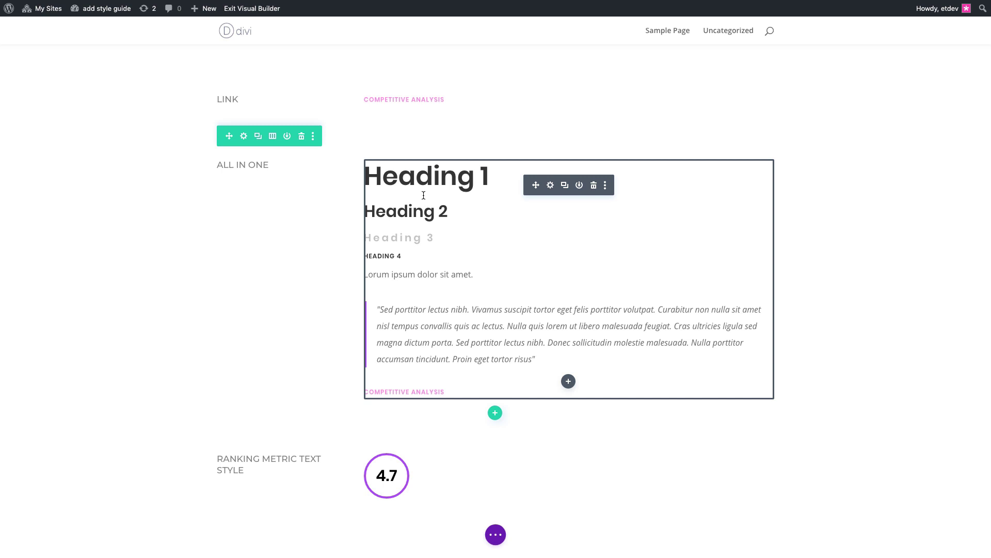
Create a preset named "Text All In One" from the All In One text module's current styles and save the module.
{"action": "left_click", "coordinate": [551, 185]}
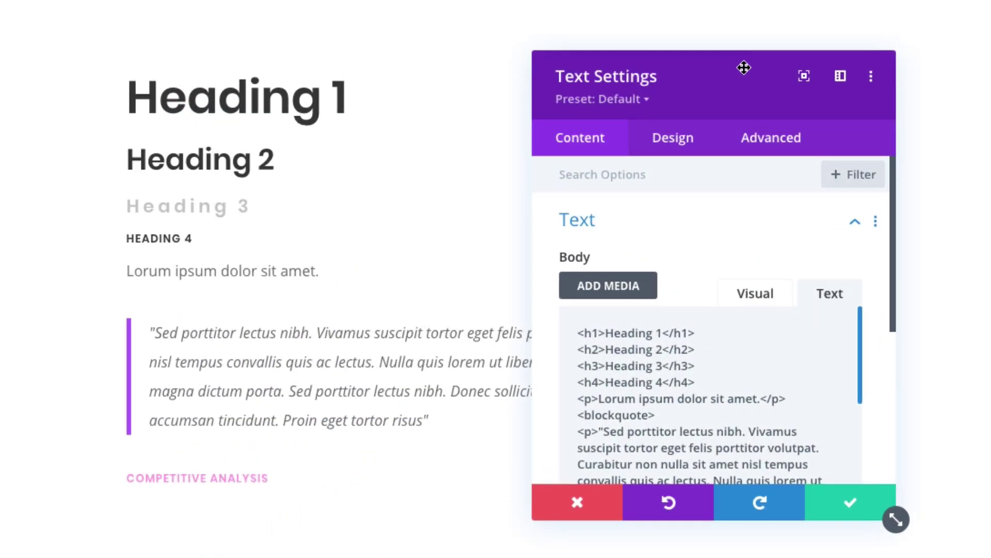
{"action": "left_click", "coordinate": [624, 100]}
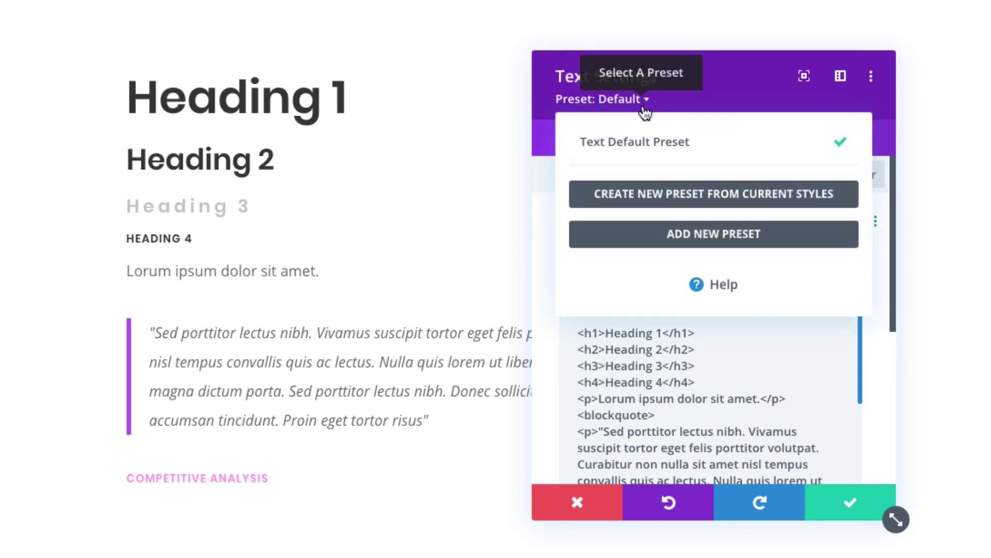
{"action": "left_click", "coordinate": [714, 206]}
{"action": "left_click", "coordinate": [715, 198]}
{"action": "type", "text": "Text All In One"}
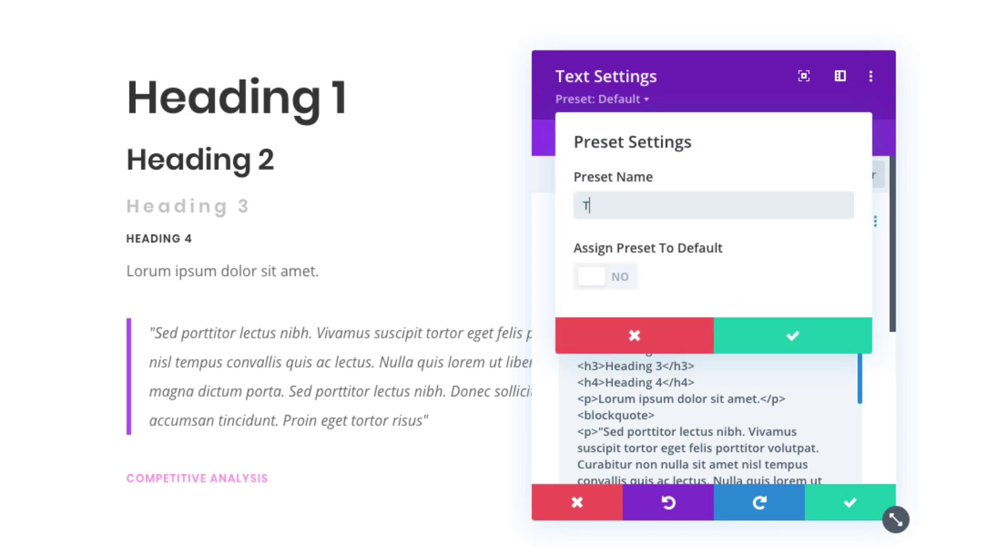
{"action": "left_click", "coordinate": [779, 341]}
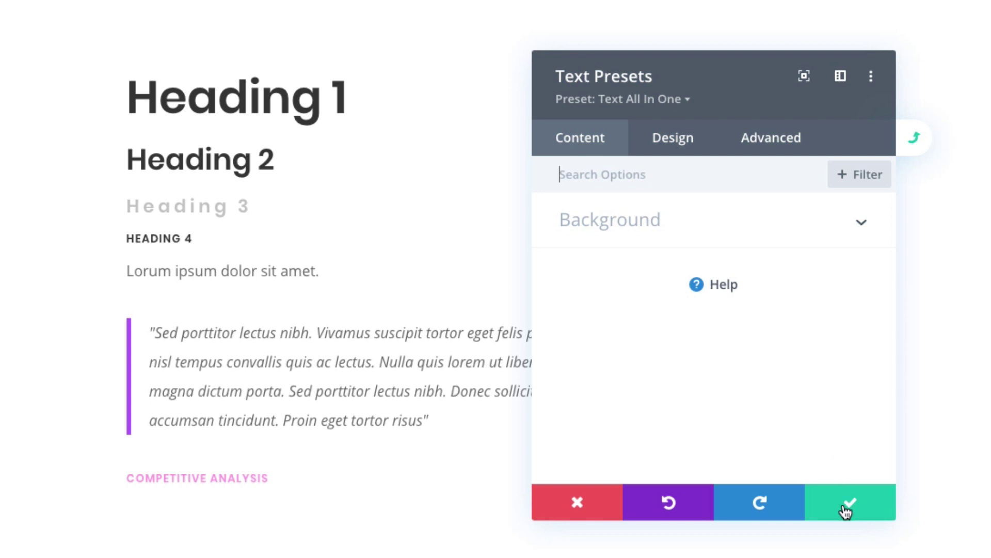
{"action": "left_click", "coordinate": [844, 509]}
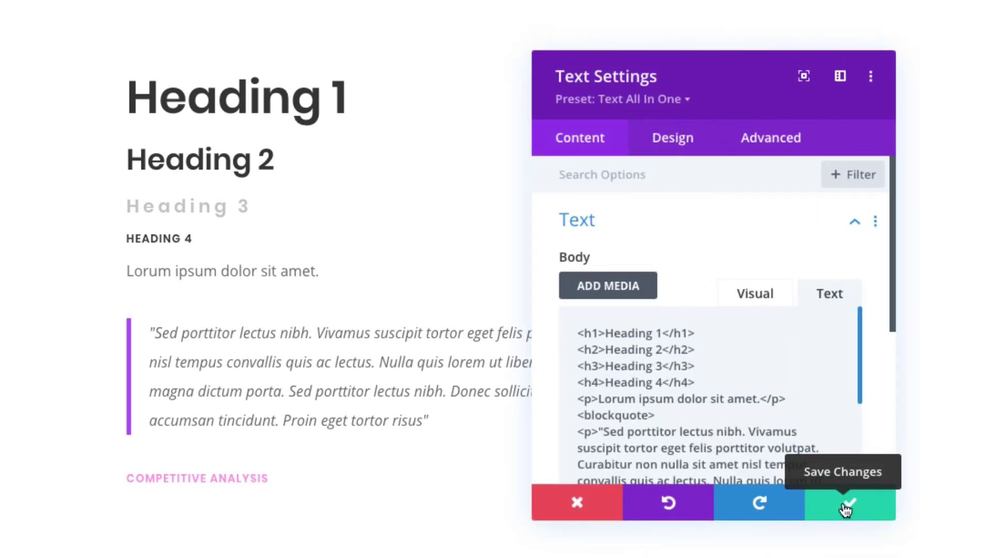
{"action": "left_click", "coordinate": [851, 504]}
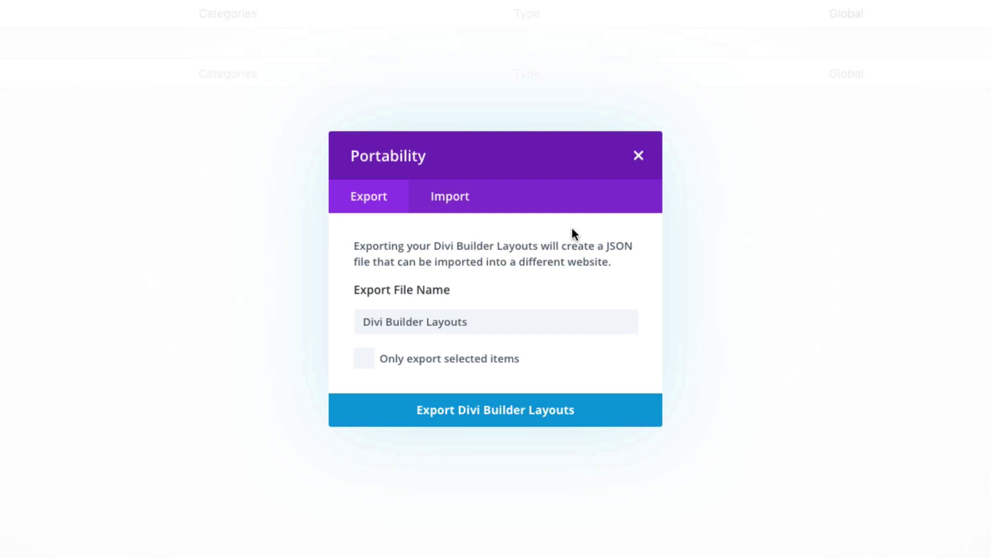
Import the style guide file into the Divi Library with the Import Presets option enabled.
{"action": "left_click", "coordinate": [466, 206]}
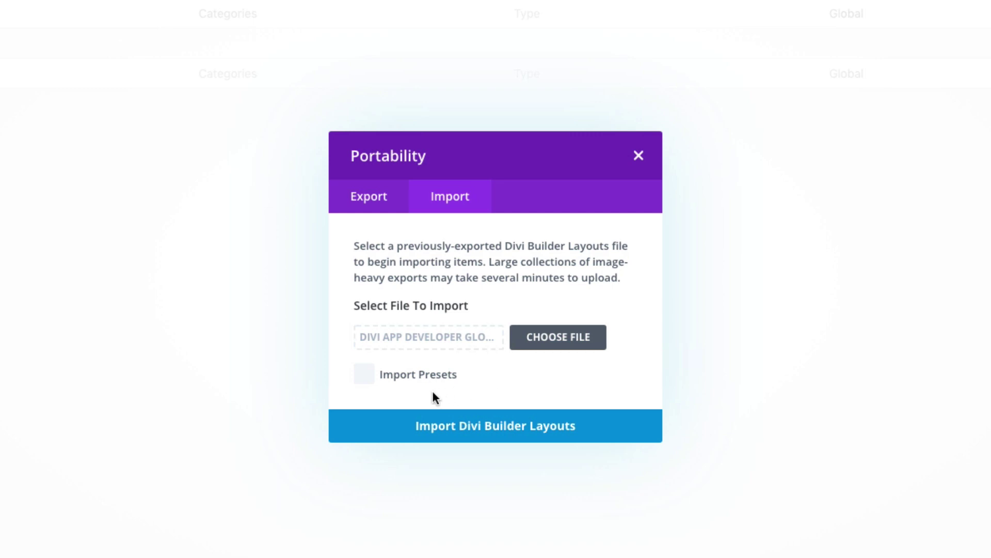
{"action": "left_click", "coordinate": [364, 380]}
{"action": "left_click", "coordinate": [456, 437]}
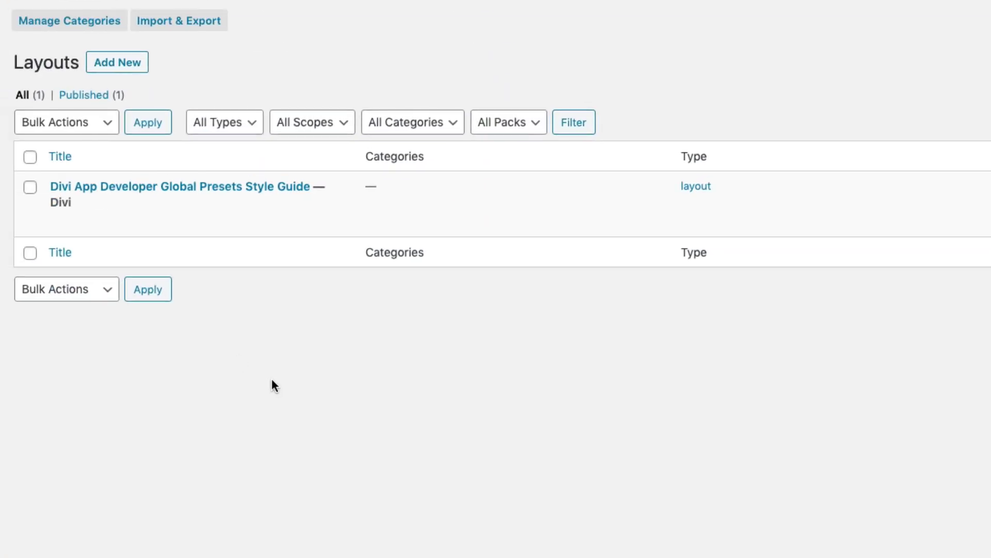
Open the style guide layout imported with presets in the visual builder and go to its Button Modules section.
{"action": "left_click", "coordinate": [56, 222]}
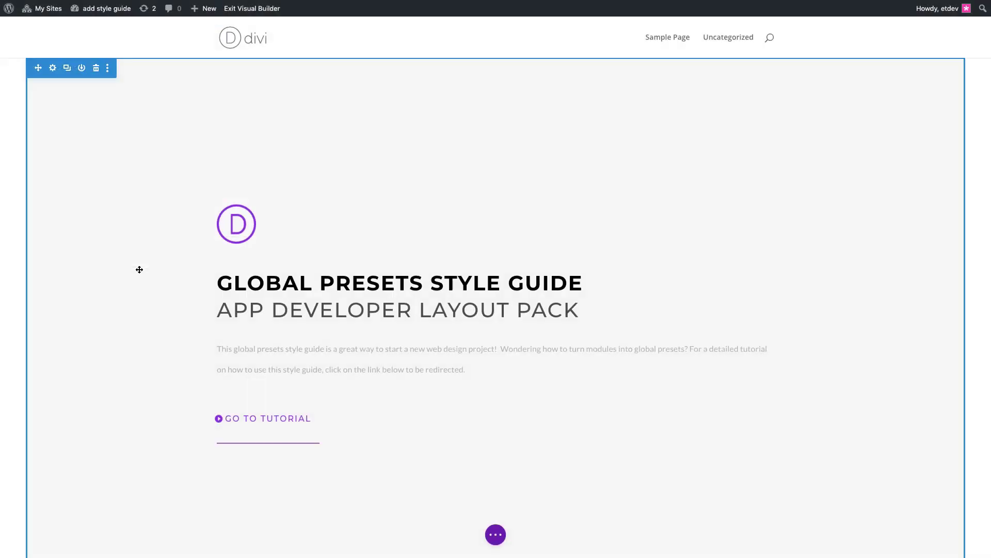
{"action": "scroll", "coordinate": [140, 269], "scroll_direction": "down", "scroll_amount": 20}
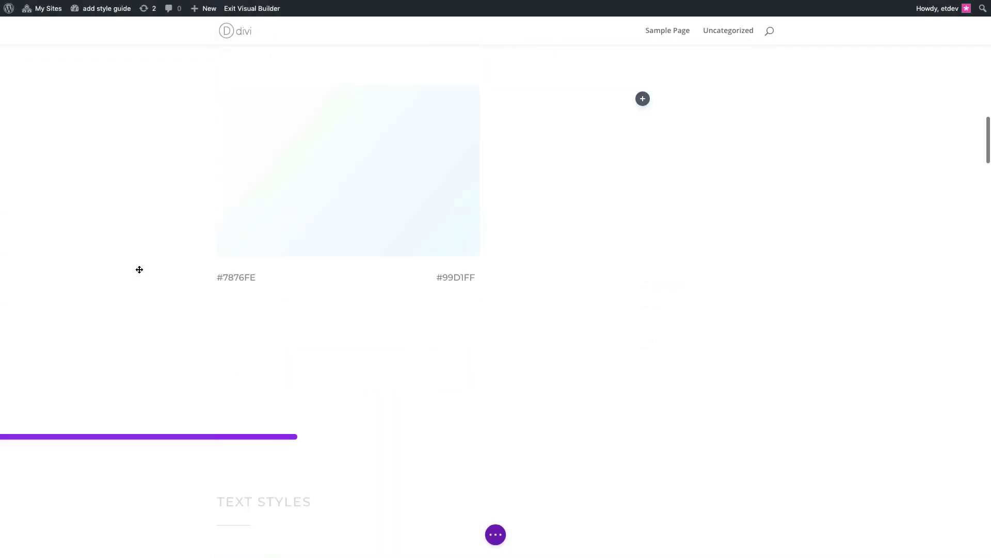
{"action": "scroll", "coordinate": [139, 269], "scroll_direction": "down", "scroll_amount": 20}
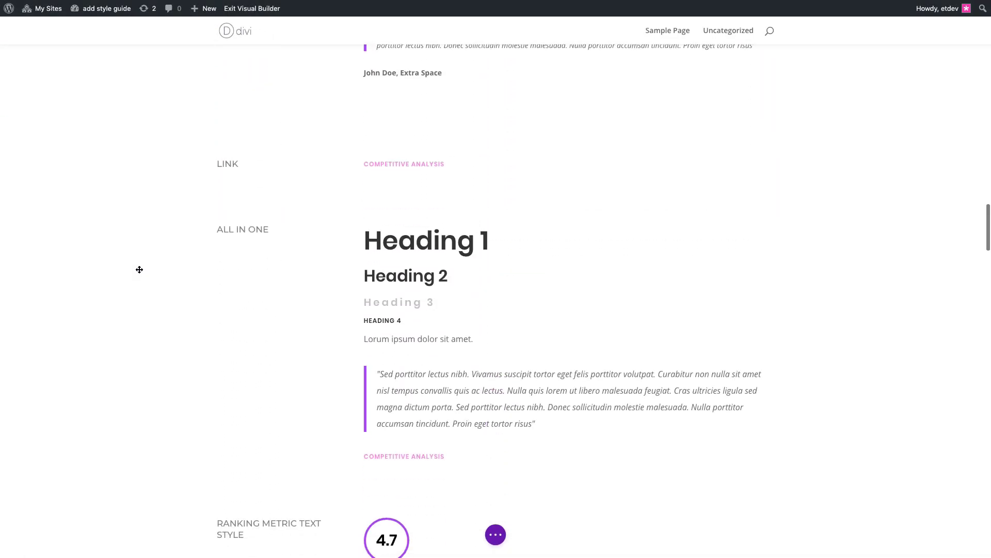
{"action": "scroll", "coordinate": [139, 269], "scroll_direction": "down", "scroll_amount": 15}
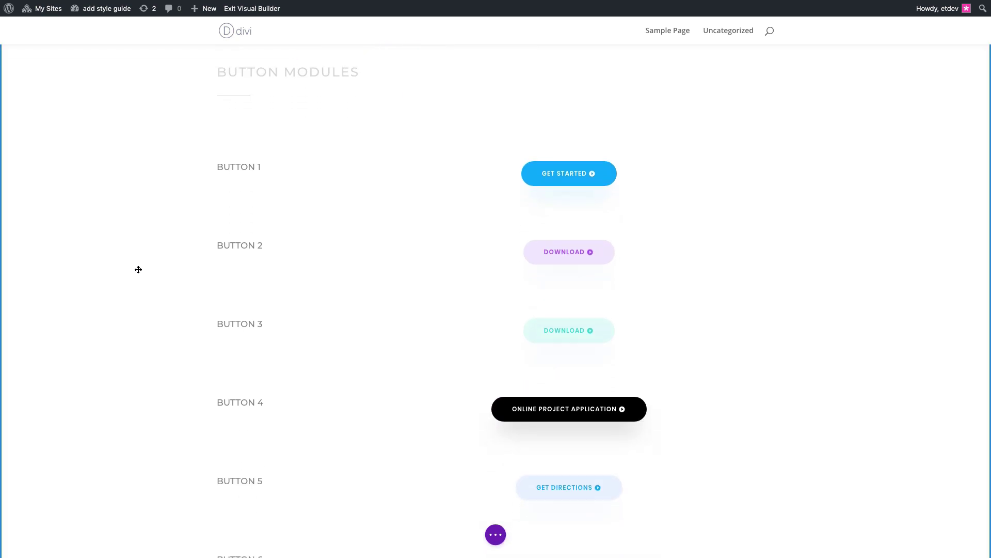
{"action": "mouse_move", "coordinate": [552, 171]}
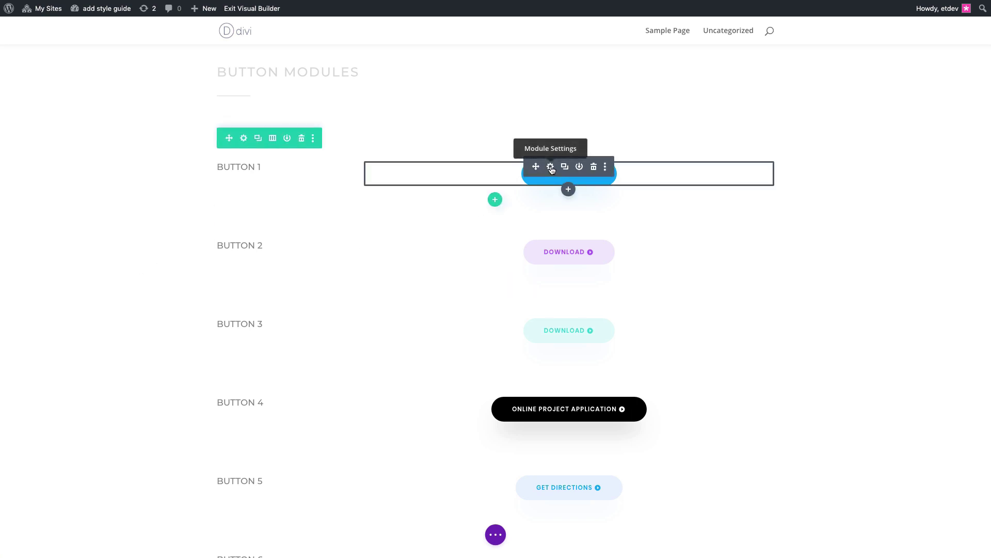
Apply the presets ADLP - Button 2, ADLP - Button 3 and ADLP - Button 4 in turn to the Button 1 module.
{"action": "left_click", "coordinate": [551, 167]}
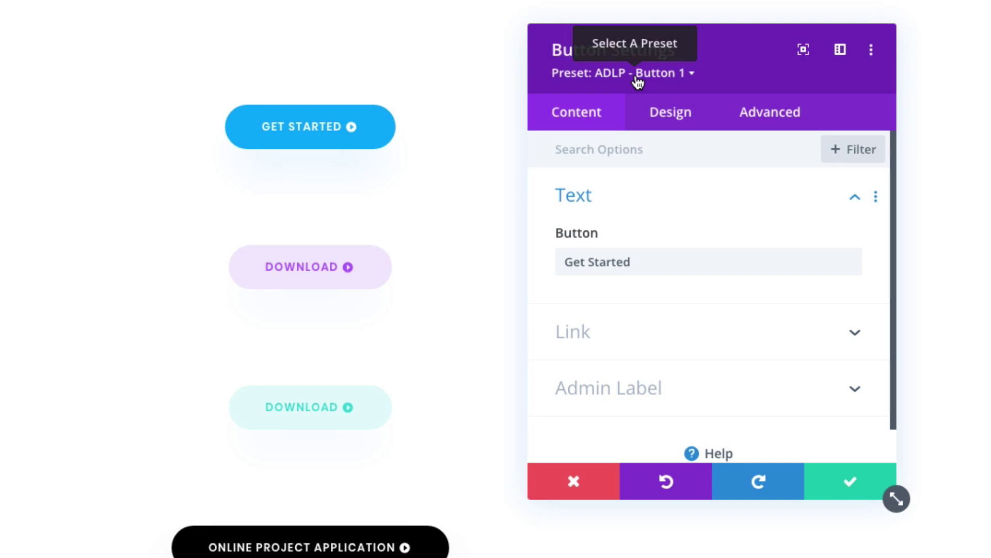
{"action": "left_click", "coordinate": [638, 80]}
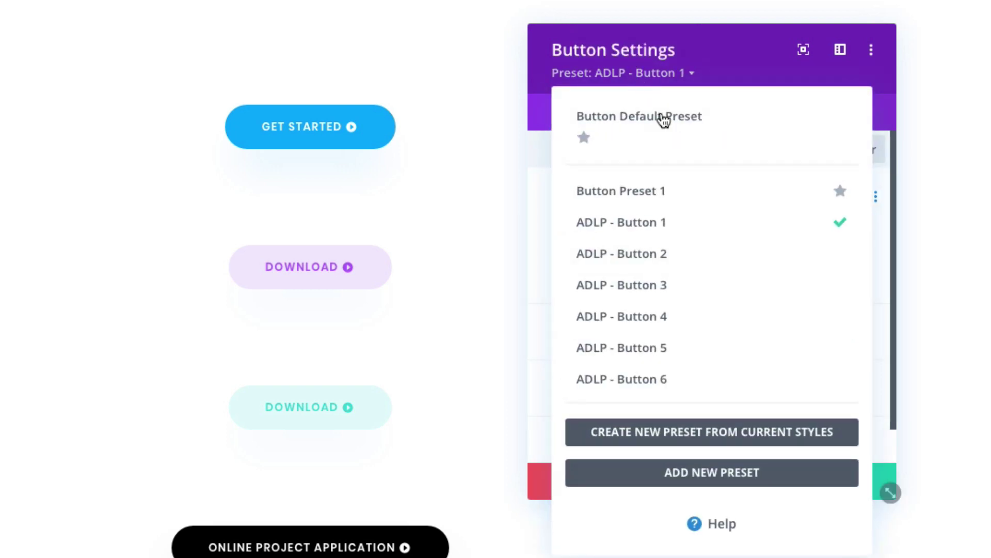
{"action": "mouse_move", "coordinate": [699, 234]}
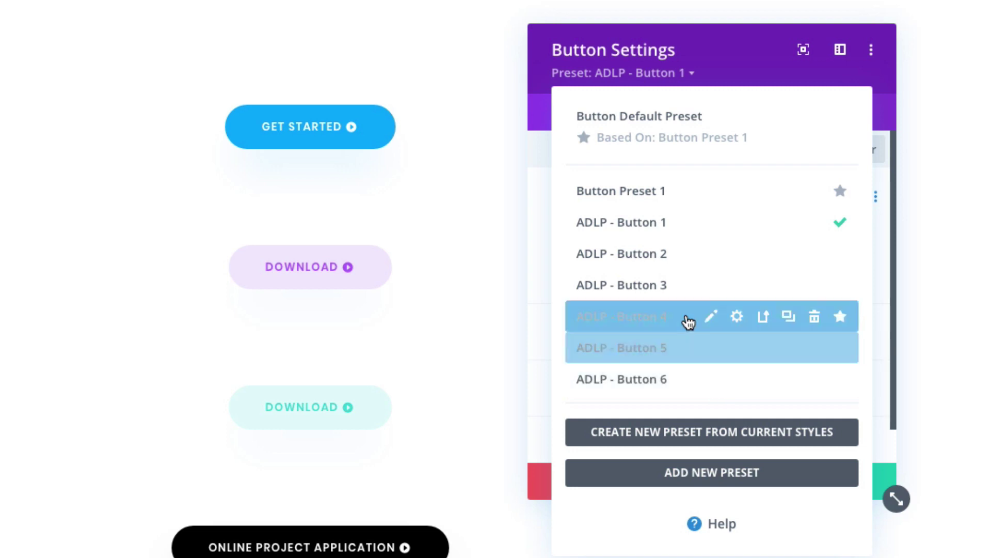
{"action": "left_click", "coordinate": [654, 254]}
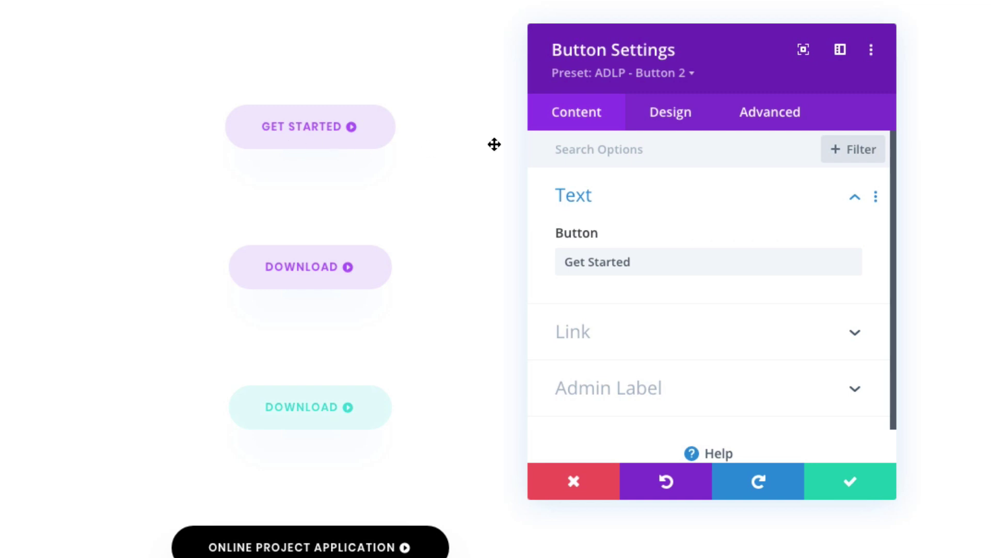
{"action": "left_click", "coordinate": [625, 83]}
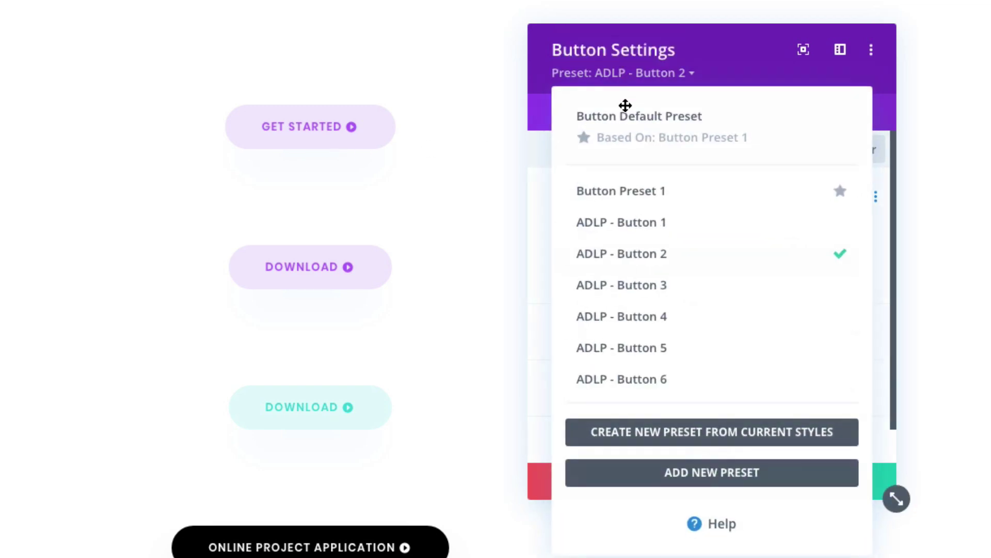
{"action": "left_click", "coordinate": [666, 285]}
{"action": "left_click", "coordinate": [621, 77]}
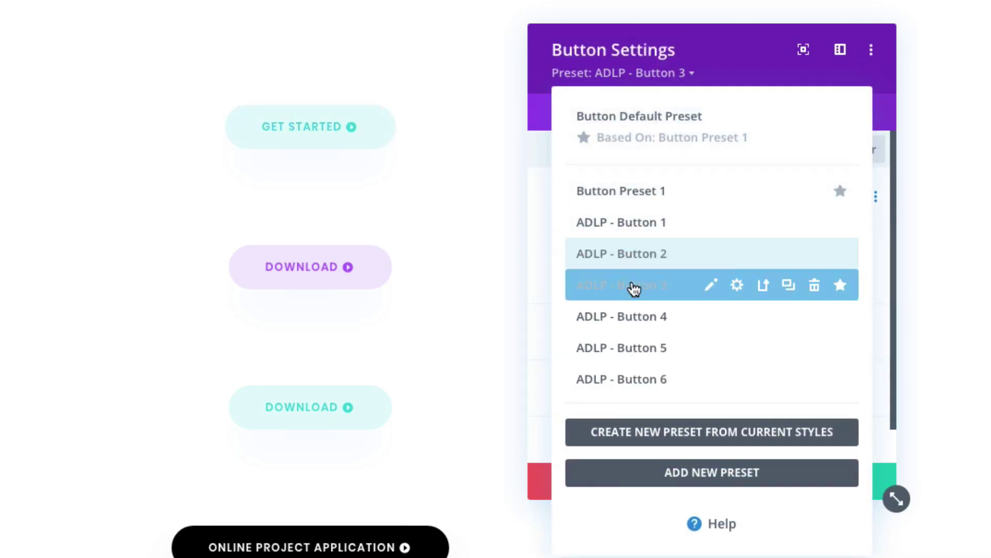
{"action": "left_click", "coordinate": [632, 317]}
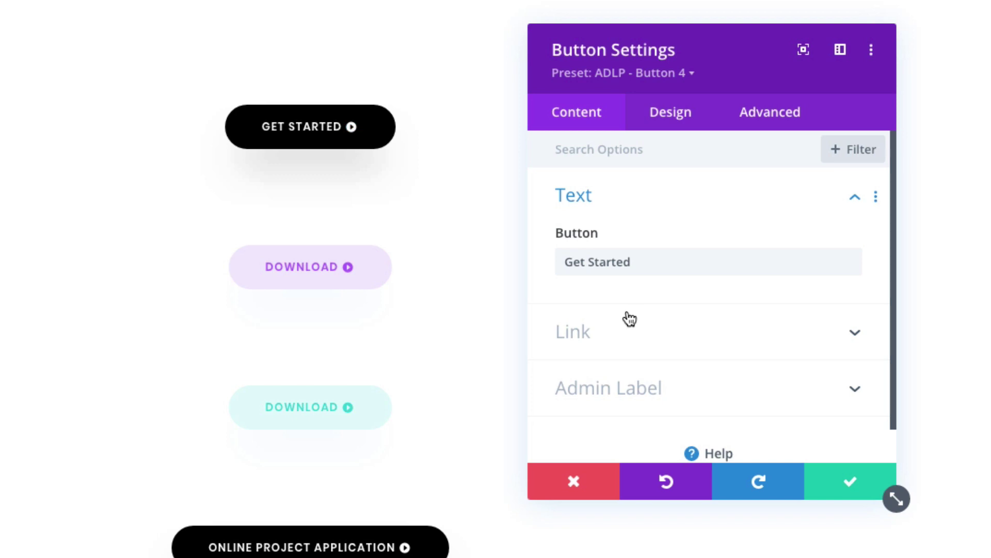